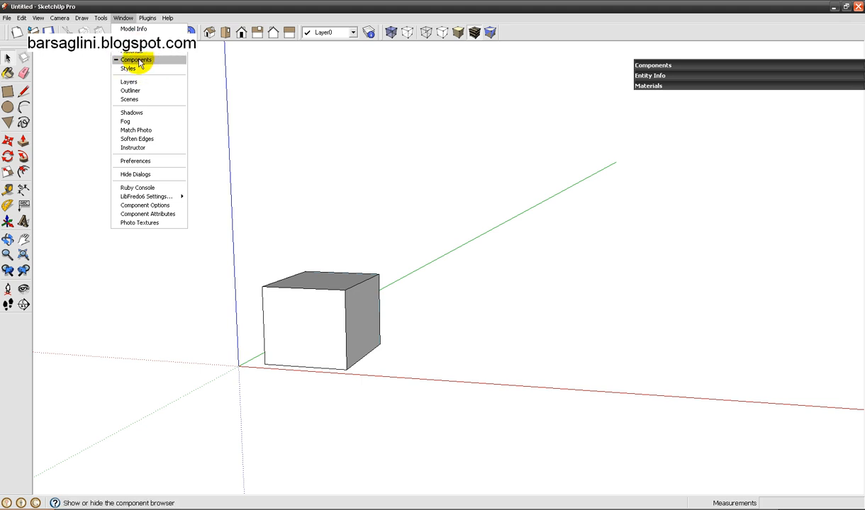
Step: Select the entire cube and copy it about 2.31 m along the red axis
click(216, 7)
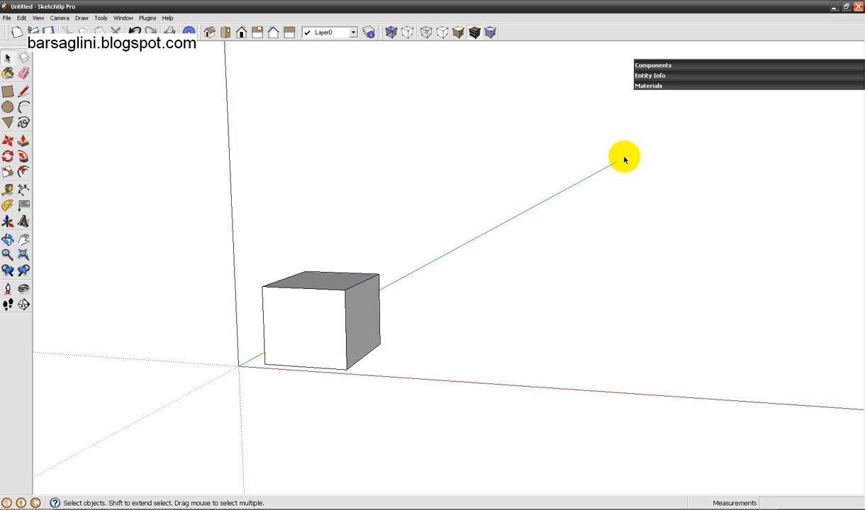
shift+middle_drag(414, 338, 399, 334)
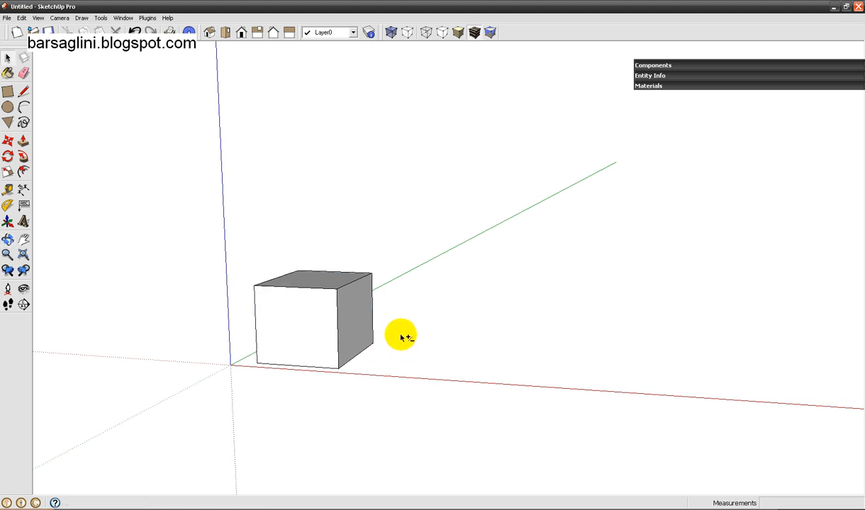
middle_drag(443, 312, 435, 320)
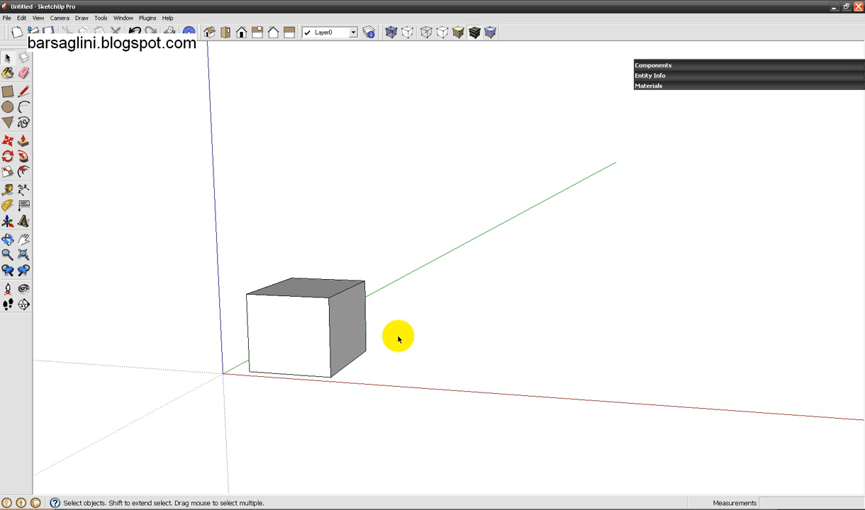
middle_drag(402, 335, 393, 317)
triple_click(358, 293)
key(m)
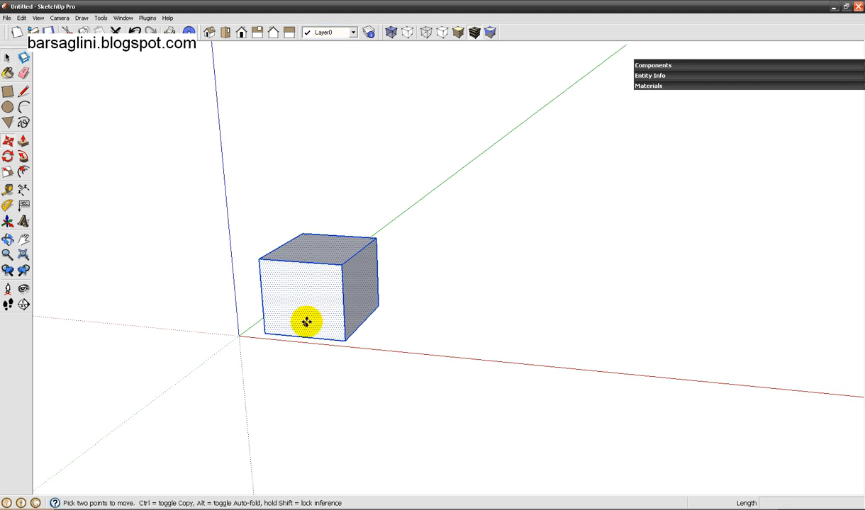
click(267, 333)
key(ctrl)
click(394, 344)
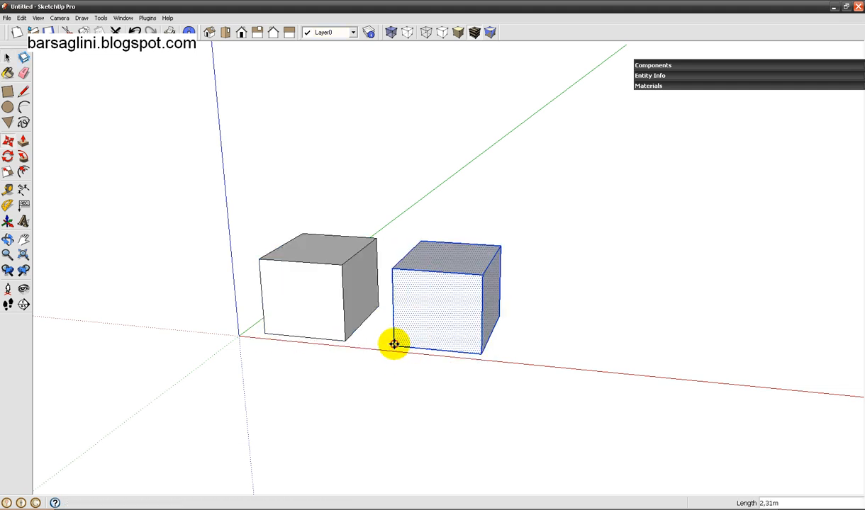
Step: Try to move the ungrouped cube copy flush against the original by its lower front corner, pull it away again, and undo the move
key(space)
middle_drag(439, 370, 428, 353)
scroll(411, 312, up, 1)
key(m)
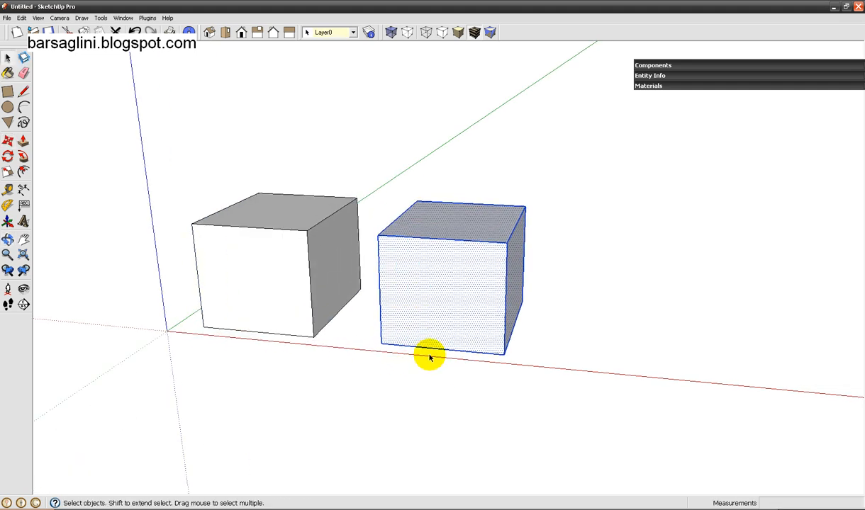
shift+middle_drag(403, 322, 447, 328)
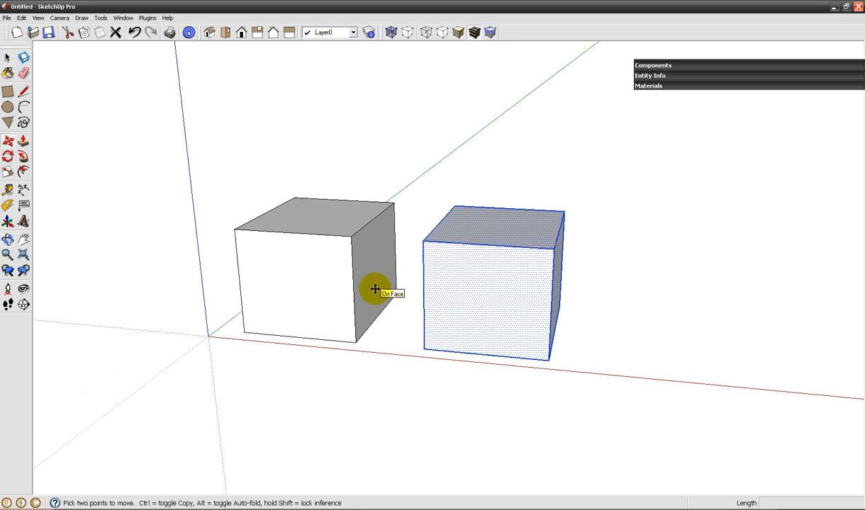
click(425, 345)
click(355, 342)
click(355, 341)
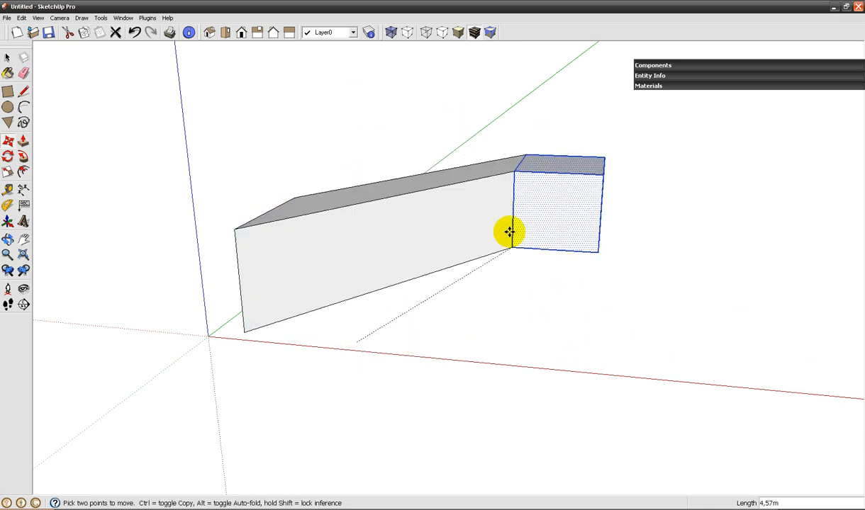
key(Escape)
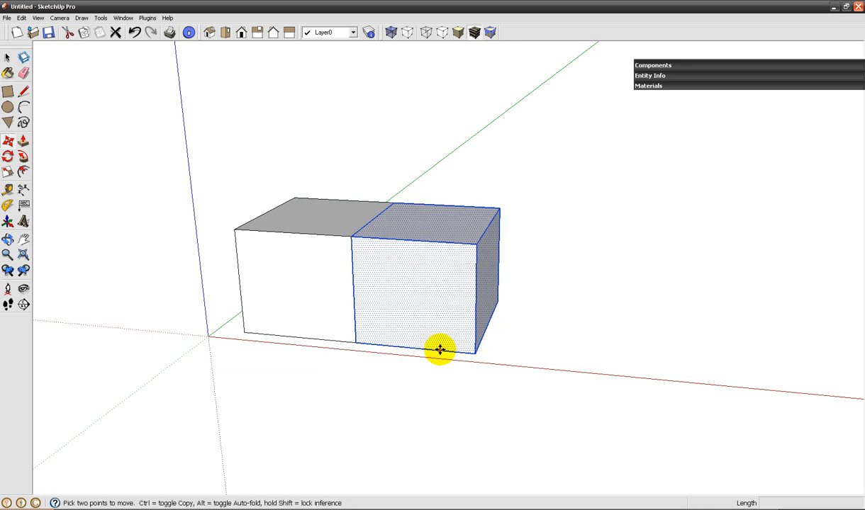
key(ctrl+z)
key(space)
Step: Select all faces and edges of the cube copy and open its entity information
click(406, 305)
click(441, 317)
click(379, 280)
click(445, 280)
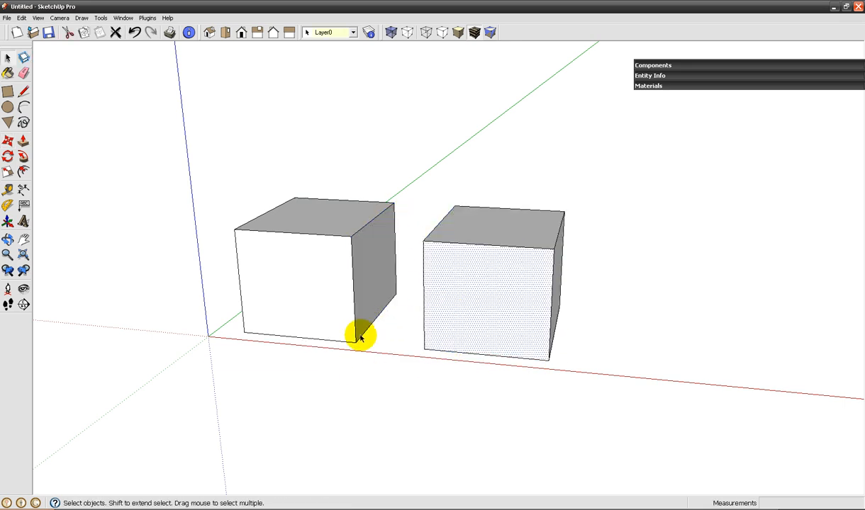
triple_click(452, 277)
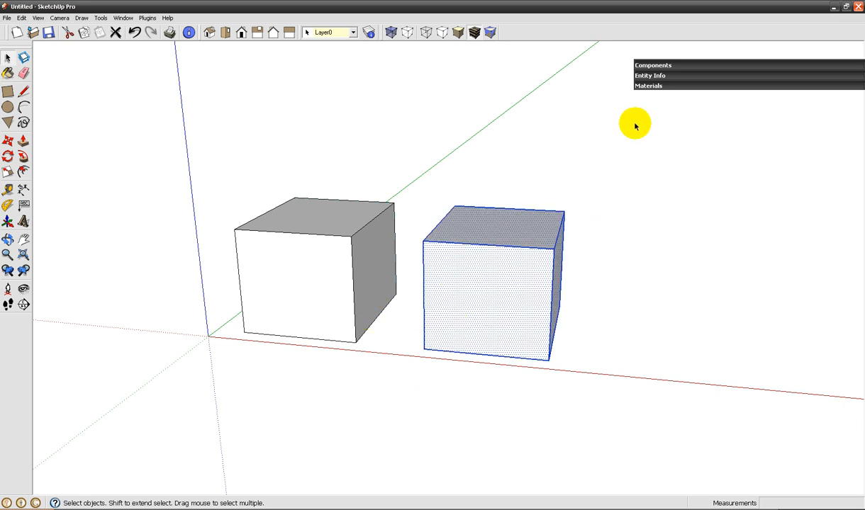
click(655, 76)
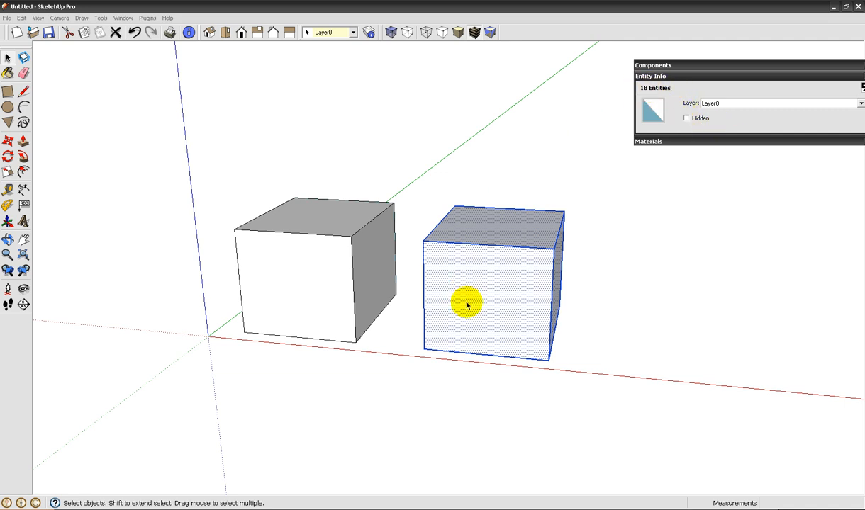
Step: Group the selected geometry of the cube copy and check the group's volume
mouse_move(478, 280)
middle_down()
mouse_move(492, 287)
mouse_move(411, 131)
mouse_move(471, 333)
mouse_move(463, 278)
middle_up()
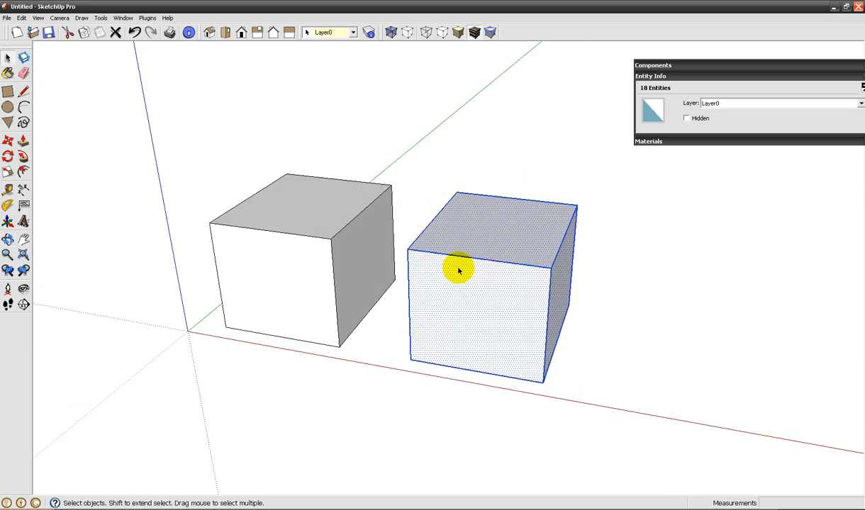
right_click(460, 273)
click(481, 340)
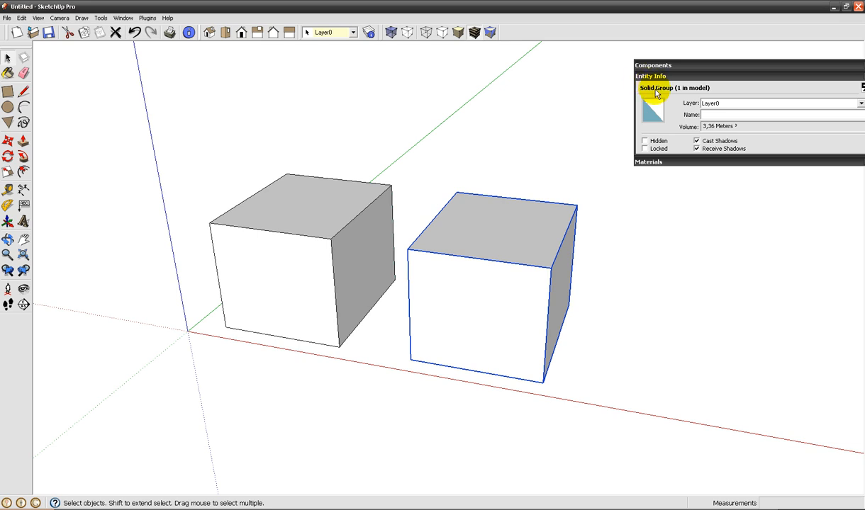
click(715, 125)
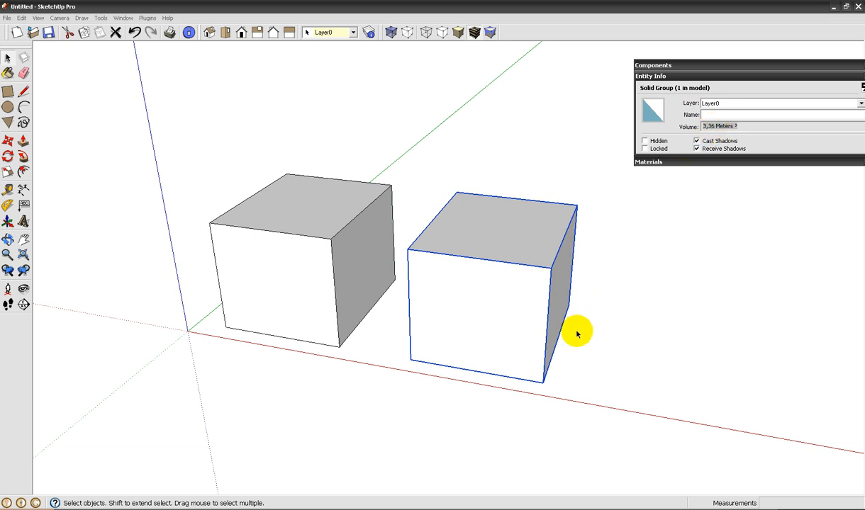
Step: Try to move the grouped cube flush against the original by its lower front corner, pull it slightly away, and undo the moves
middle_drag(546, 287, 521, 322)
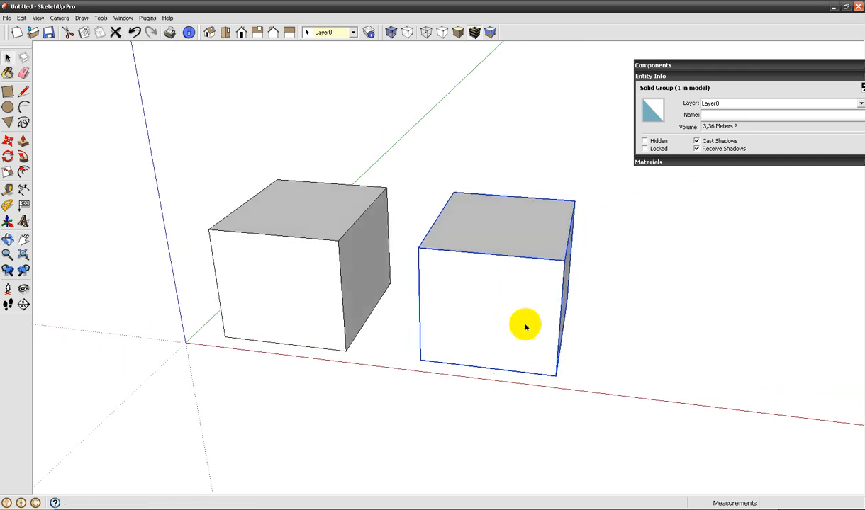
key(m)
click(422, 359)
click(344, 350)
click(346, 353)
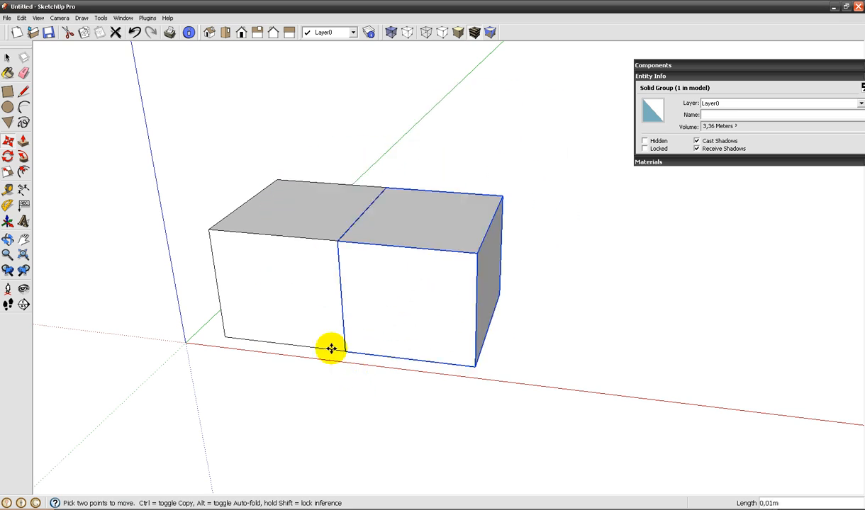
key(space)
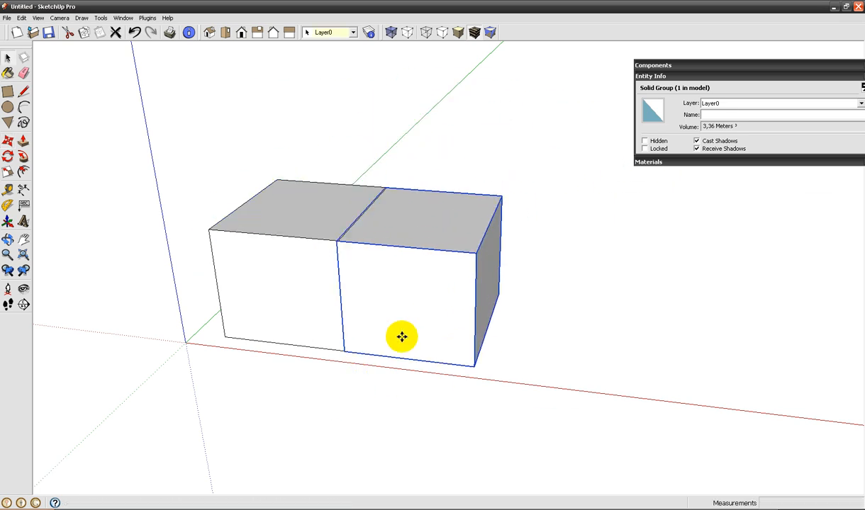
key(ctrl+z)
Step: Compare selecting the loose cube and the grouped cube, and delete the grouped copy
click(433, 384)
mouse_move(434, 383)
middle_down()
mouse_move(344, 245)
mouse_move(338, 102)
mouse_move(378, 335)
mouse_move(423, 396)
middle_up()
click(449, 299)
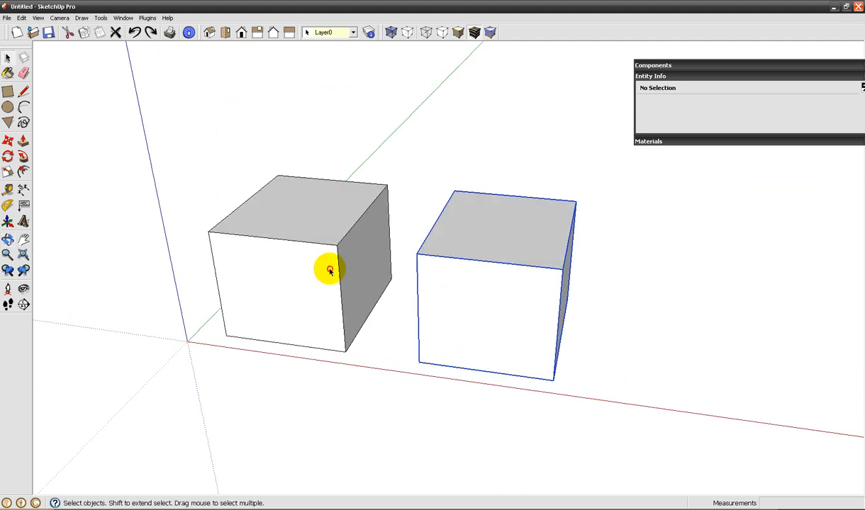
click(328, 267)
click(451, 286)
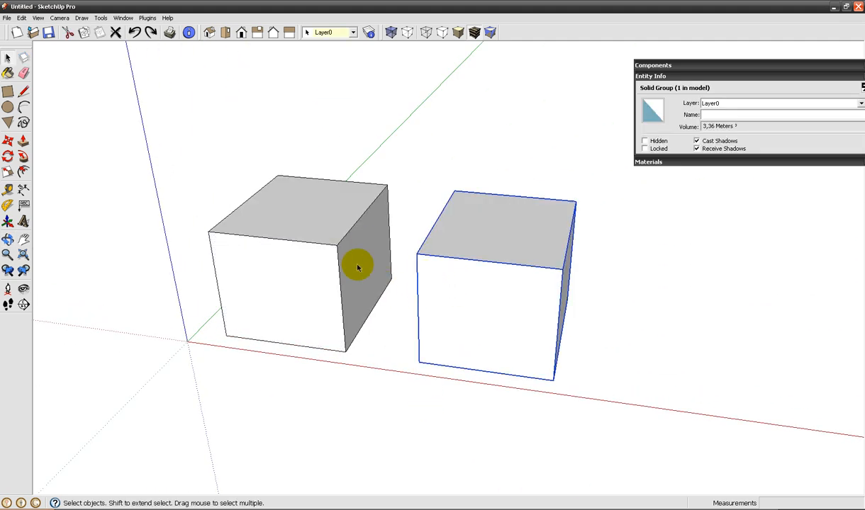
key(Delete)
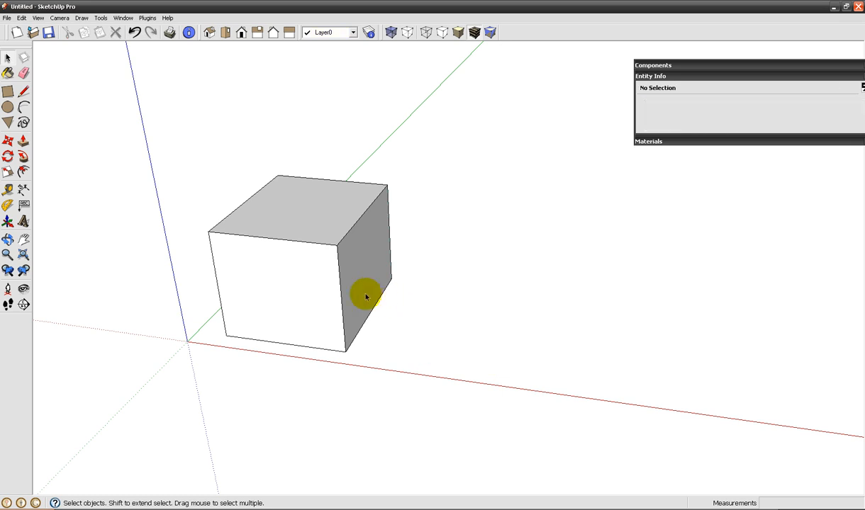
Step: Group the entire remaining cube and name the group Cubo
triple_click(331, 261)
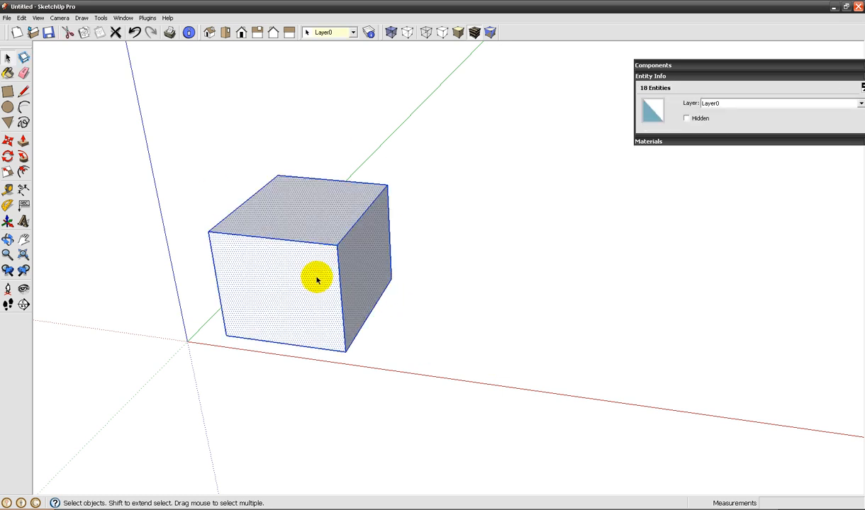
right_click(296, 252)
click(317, 322)
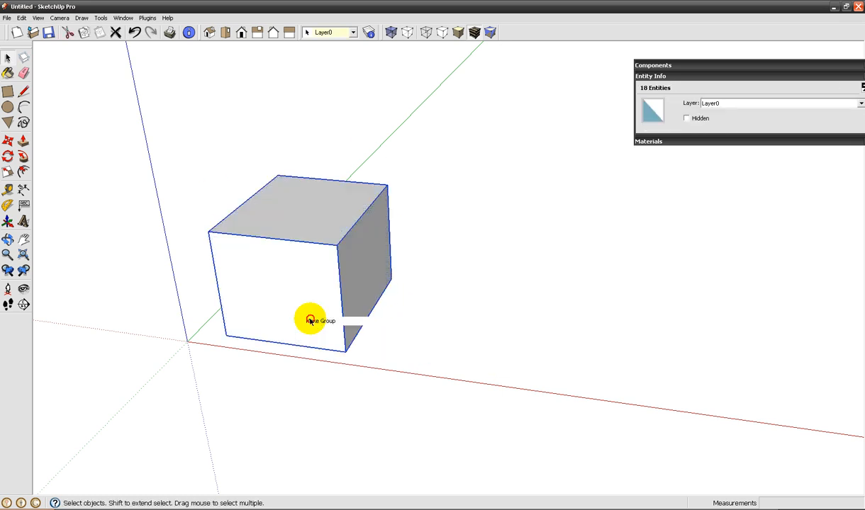
key(o)
drag(365, 305, 435, 288)
key(space)
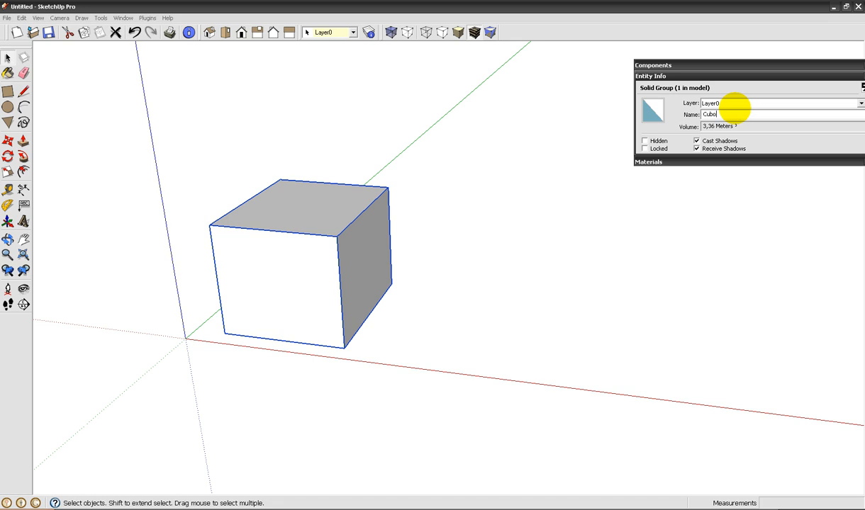
click(539, 233)
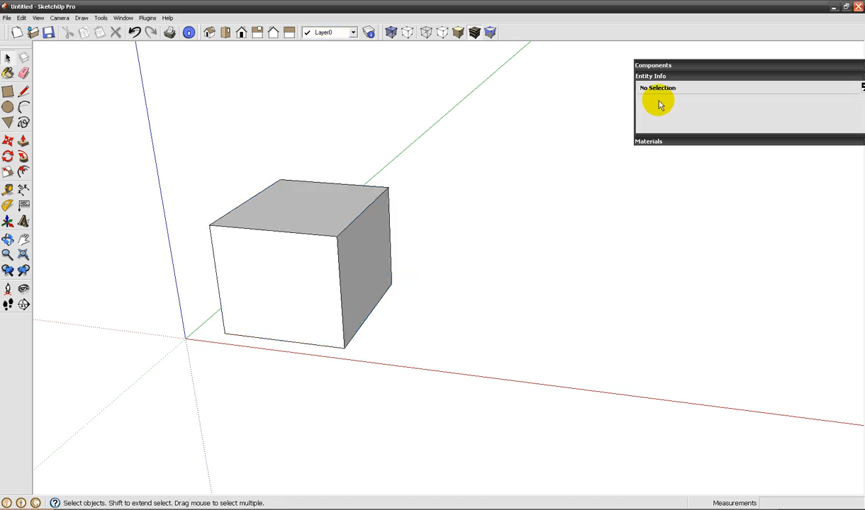
click(367, 236)
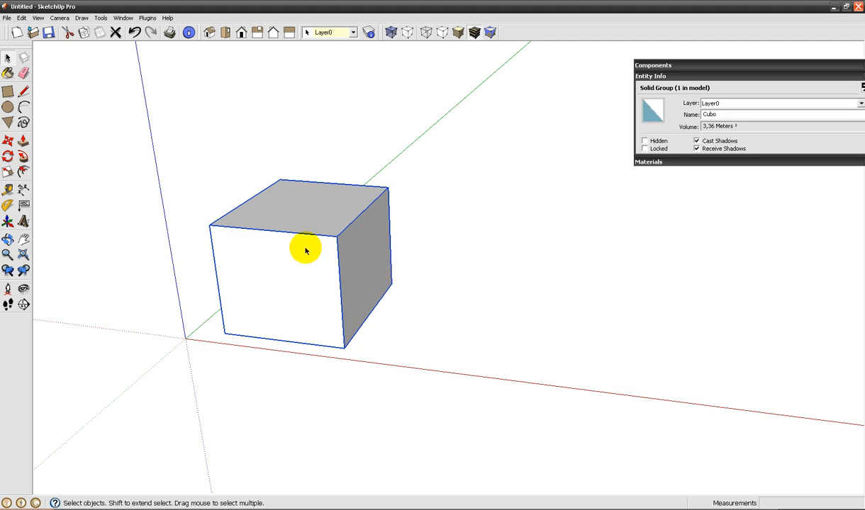
Step: Attach a leader text label with the group's name to the cube's top face, and erase the label
click(24, 206)
click(356, 190)
click(460, 149)
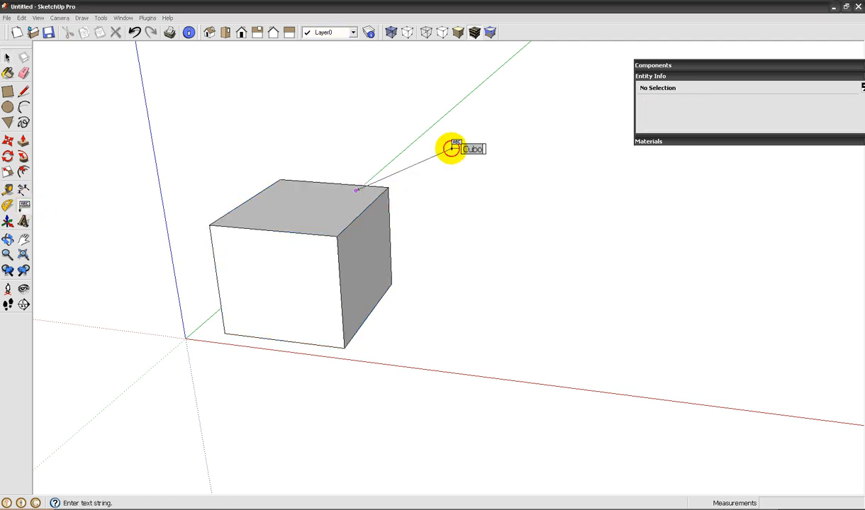
click(429, 109)
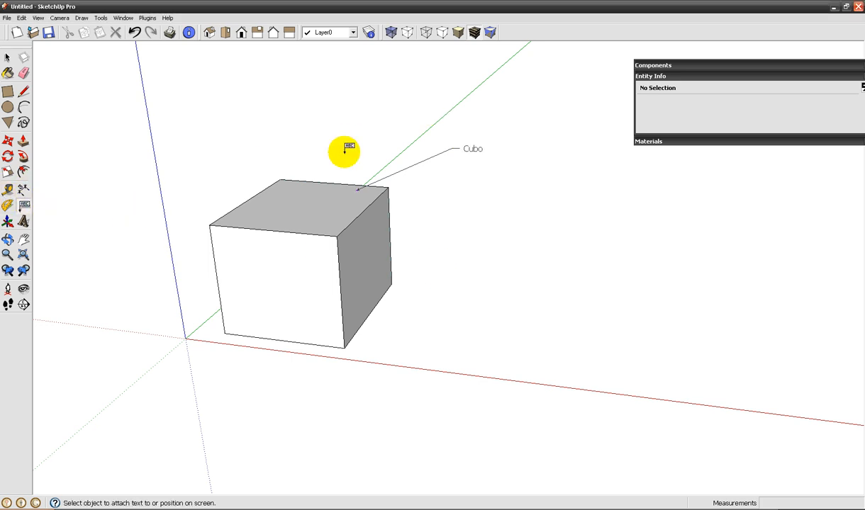
key(e)
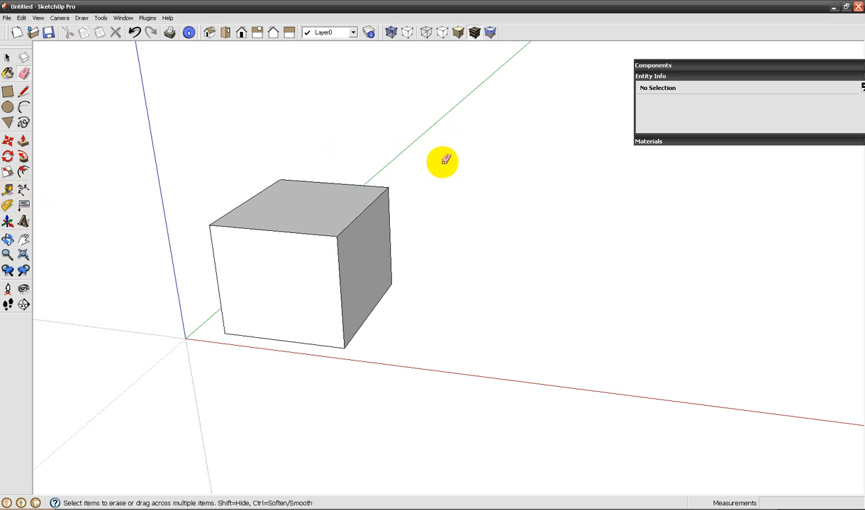
key(space)
Step: Explode the Cubo group back into loose geometry
click(310, 214)
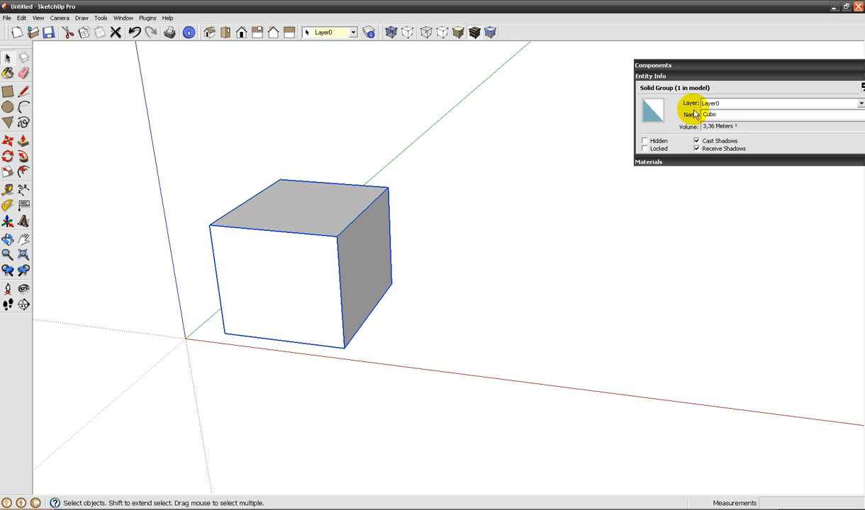
key(o)
drag(380, 265, 406, 228)
key(space)
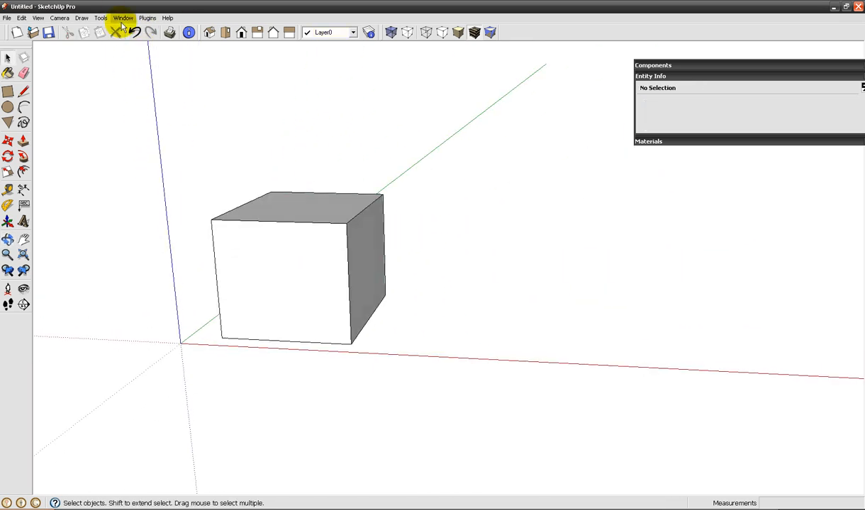
middle_drag(358, 286, 324, 305)
click(352, 290)
scroll(349, 290, down, 2)
scroll(330, 301, up, 1)
click(341, 326)
click(305, 292)
right_click(275, 265)
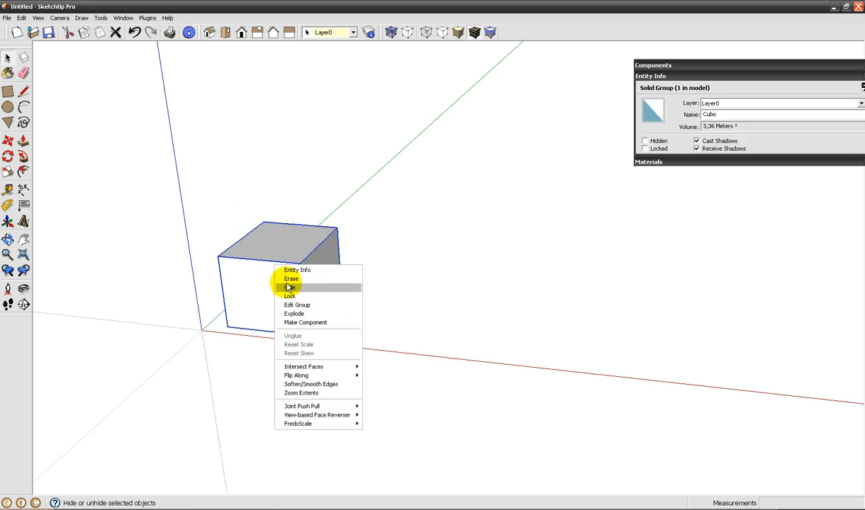
click(298, 314)
Step: Copy the exploded cube about 2,11 m along the red axis and multiply the copy by *3
click(290, 290)
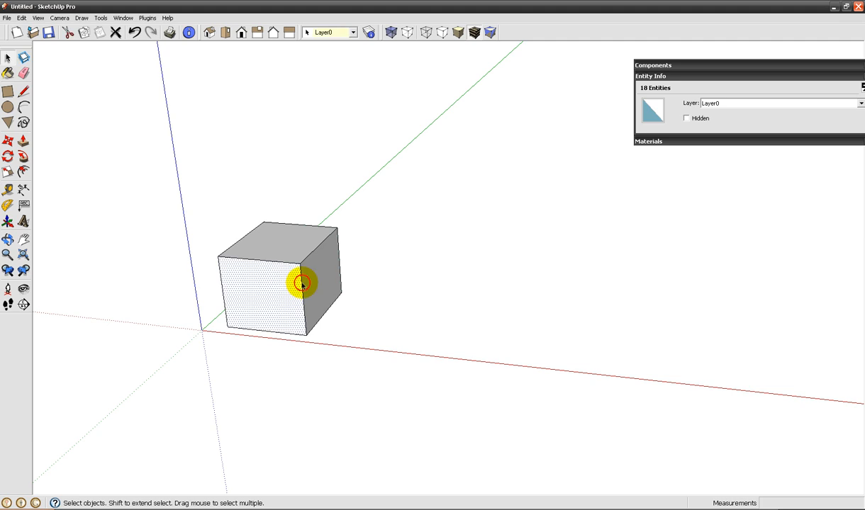
click(274, 286)
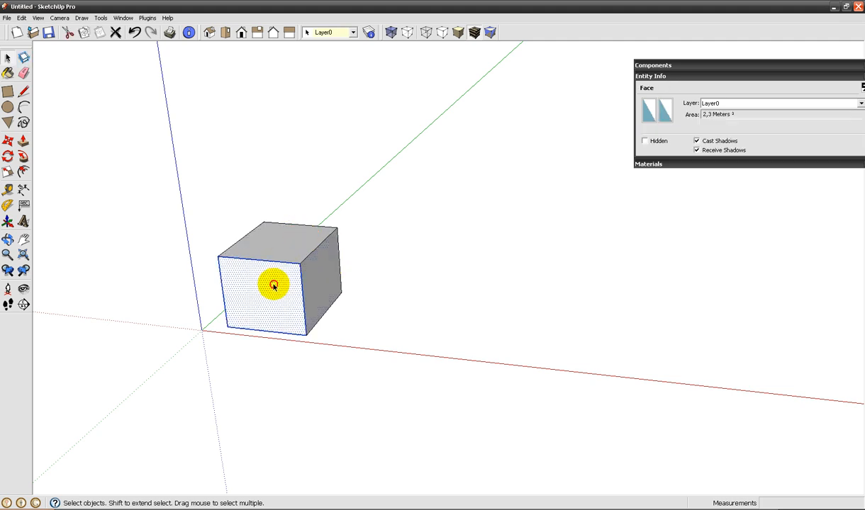
triple_click(274, 286)
key(m)
ctrl+click(274, 284)
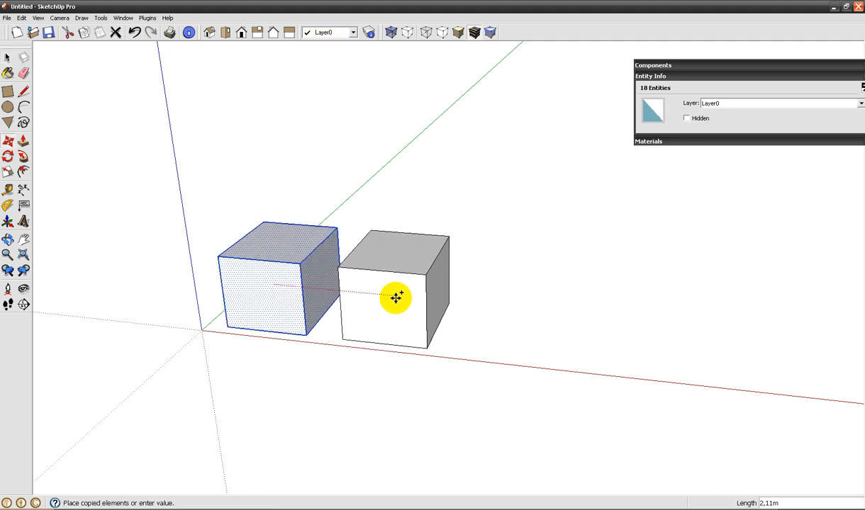
click(395, 298)
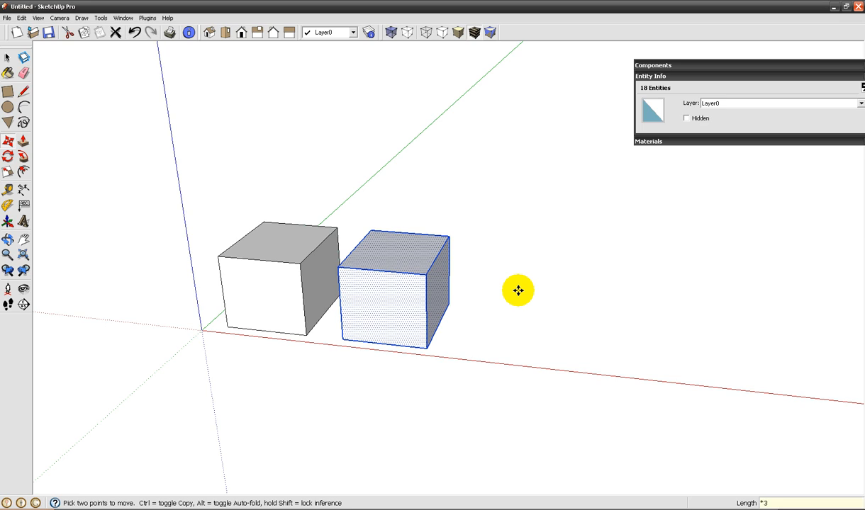
key(Return)
key(space)
scroll(517, 290, down, 3)
middle_drag(475, 347, 469, 375)
scroll(453, 360, up, 2)
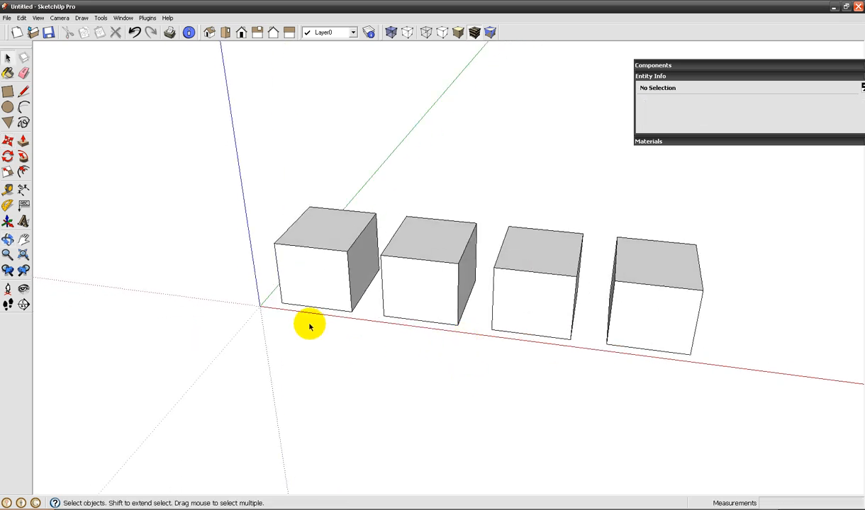
Step: Group the entire first cube, nearest the origin, and name the group Cubo 01
triple_click(322, 284)
right_click(327, 289)
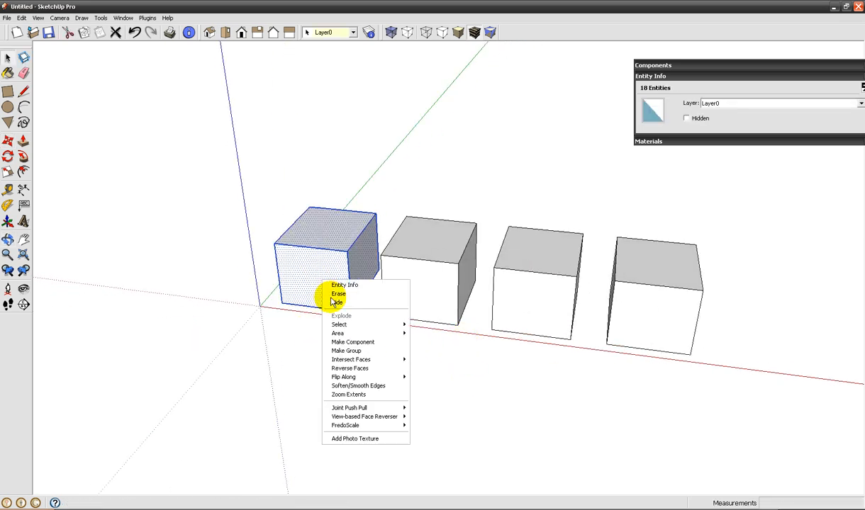
click(351, 351)
click(728, 113)
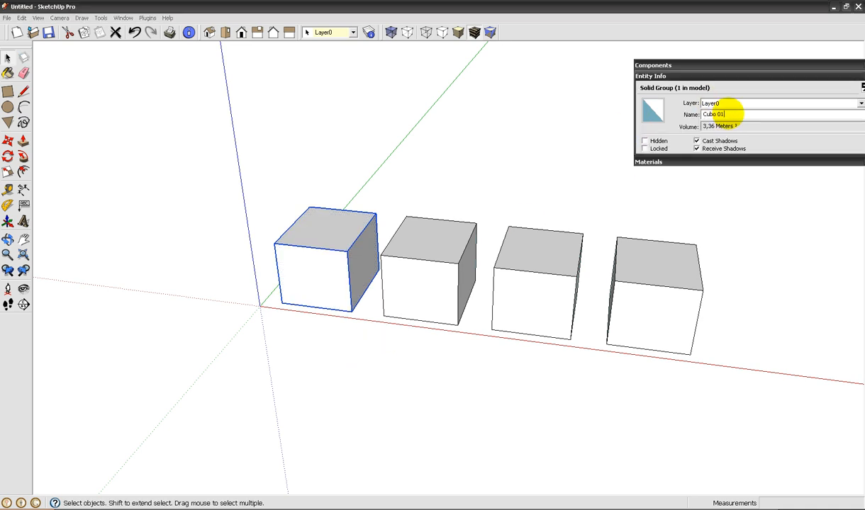
click(443, 212)
Step: Open the Cubo 01 group for editing and examine its individual faces by selecting the top face
middle_drag(444, 213, 323, 282)
click(303, 303)
double_click(261, 299)
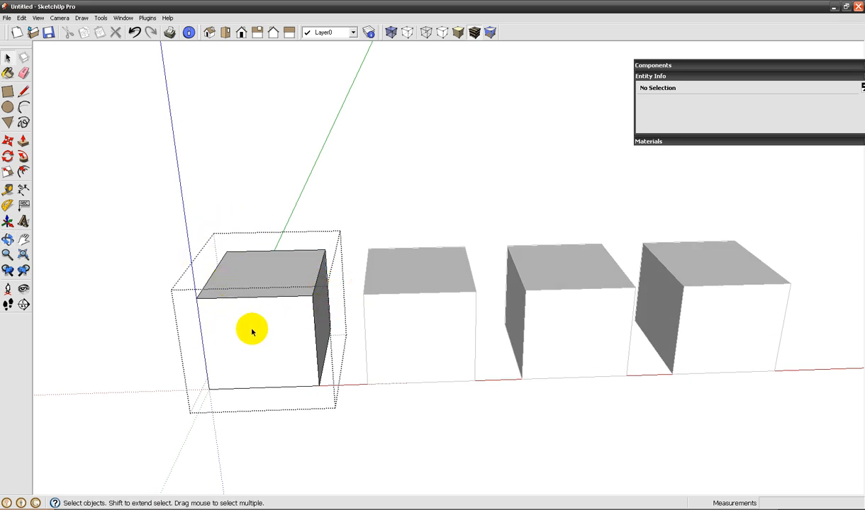
scroll(284, 330, up, 3)
click(255, 284)
click(261, 235)
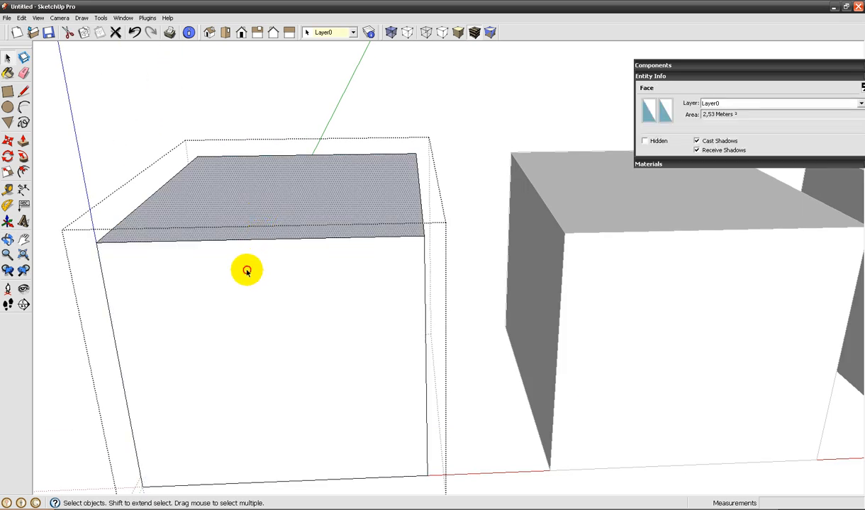
scroll(257, 261, down, 5)
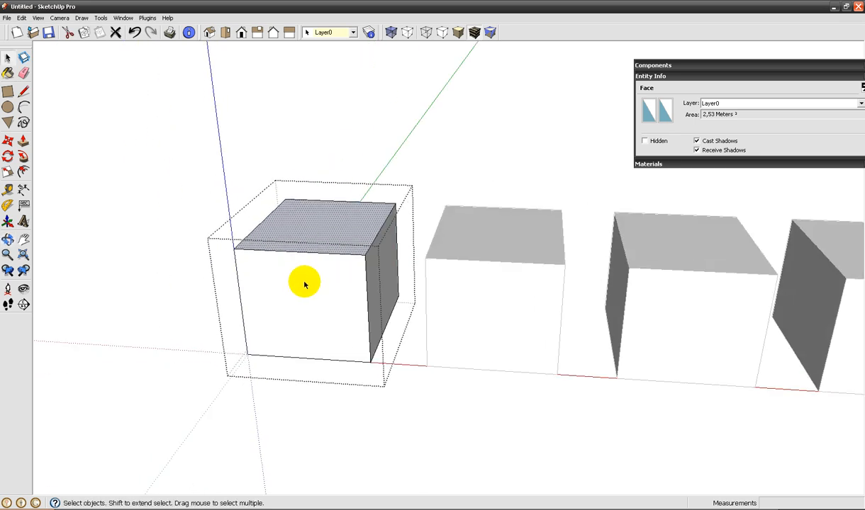
scroll(301, 285, down, 2)
click(280, 341)
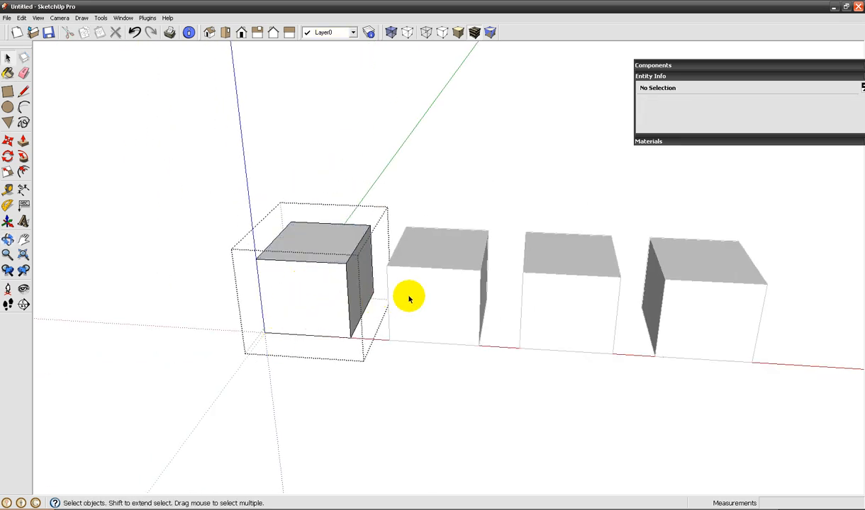
Step: Hide the rest of the model during group editing, select the cube's front face, and leave the group
middle_drag(384, 312, 259, 233)
click(41, 18)
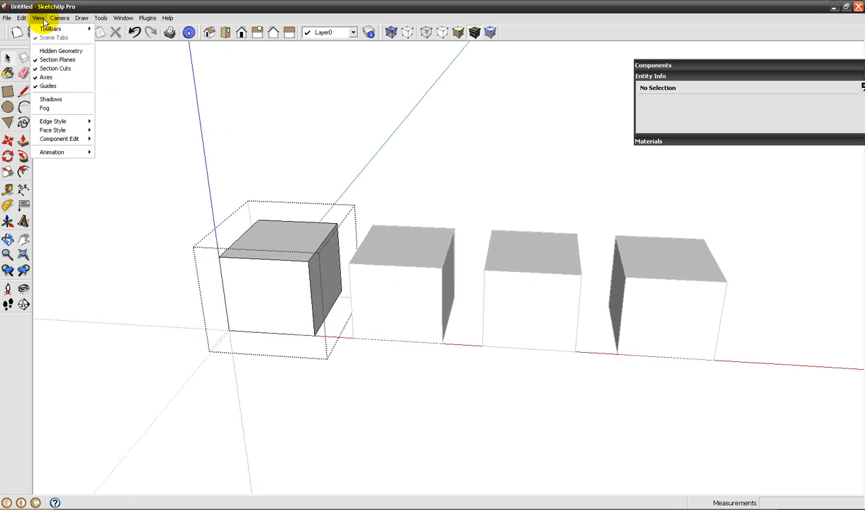
mouse_move(67, 140)
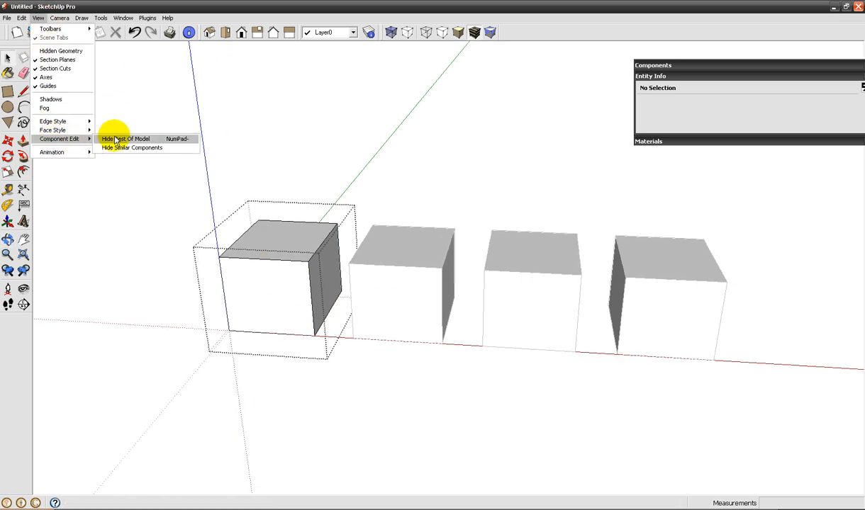
click(106, 141)
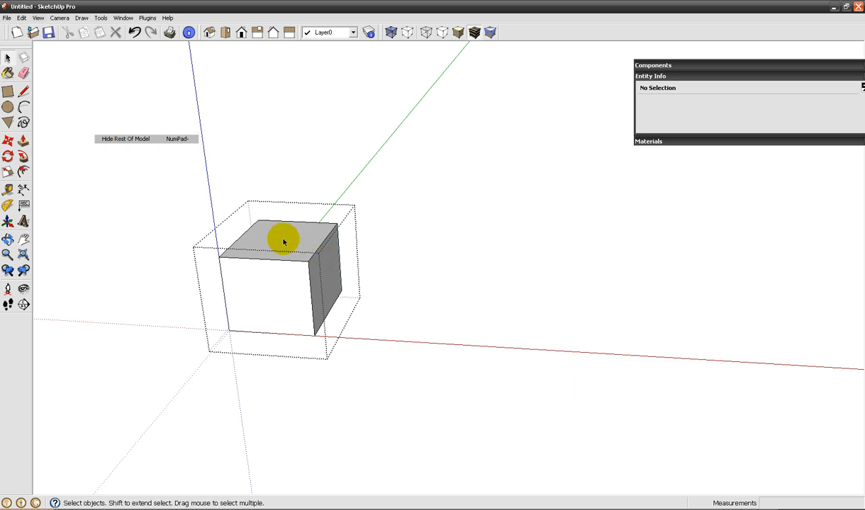
click(273, 271)
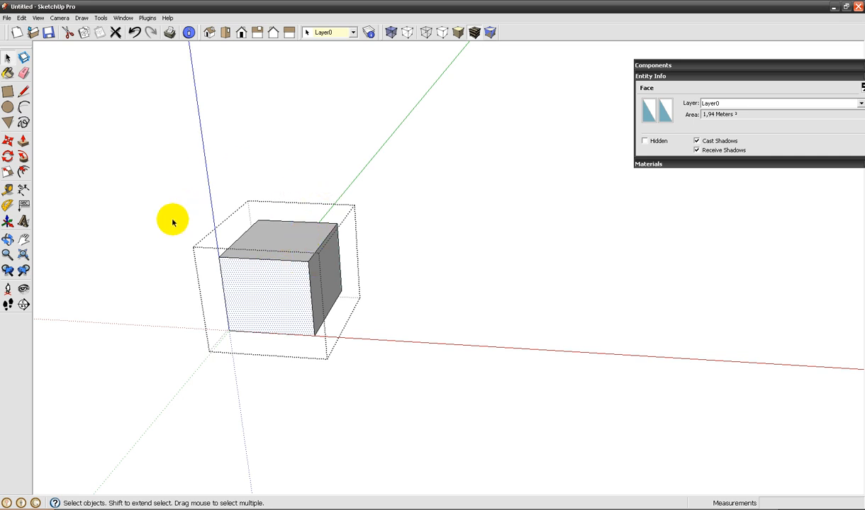
click(140, 257)
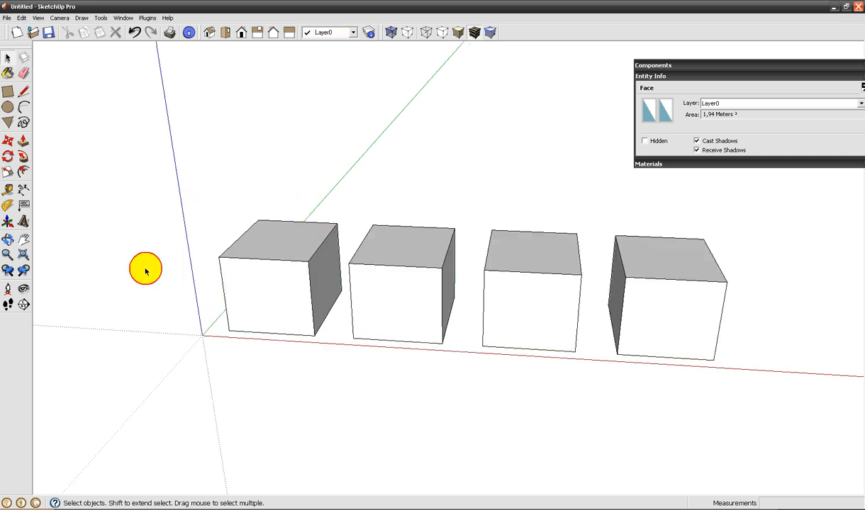
Step: Open and close the first cube's group twice to compare the model inside and outside editing
double_click(297, 288)
click(261, 394)
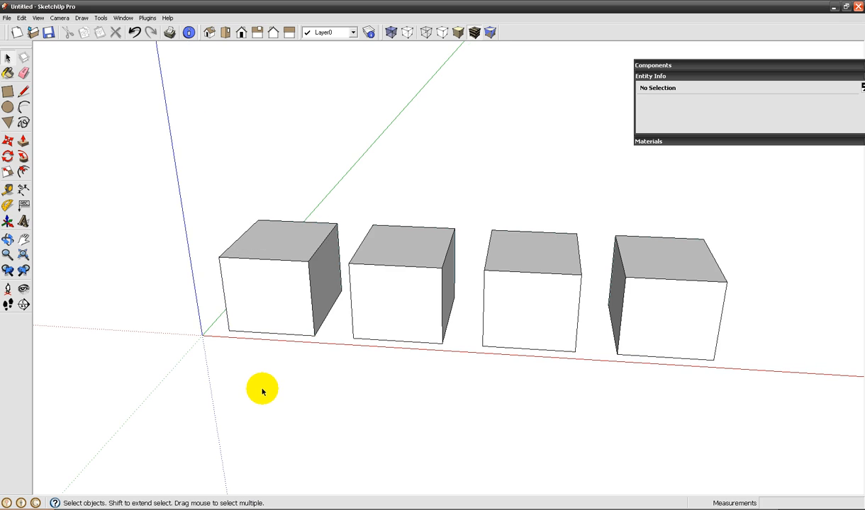
double_click(284, 275)
click(230, 374)
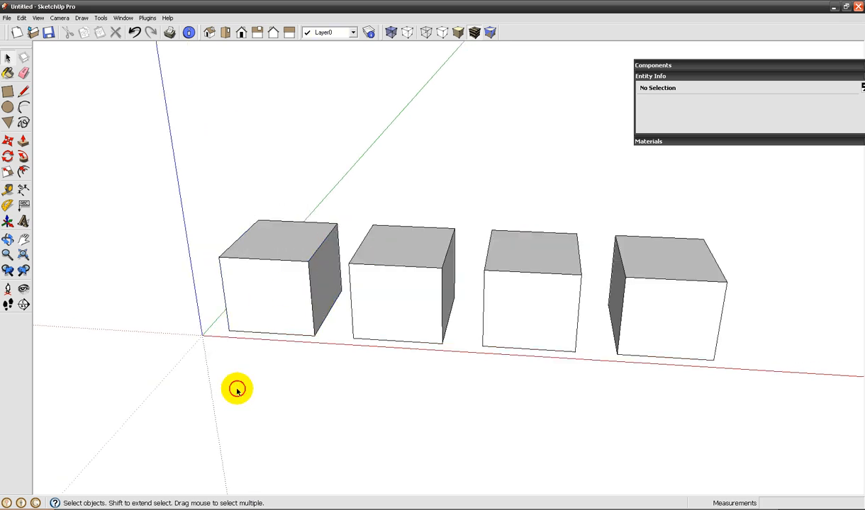
Step: Reopen the first group, turn off Hide Rest Of Model, and leave the group with it selected
double_click(267, 287)
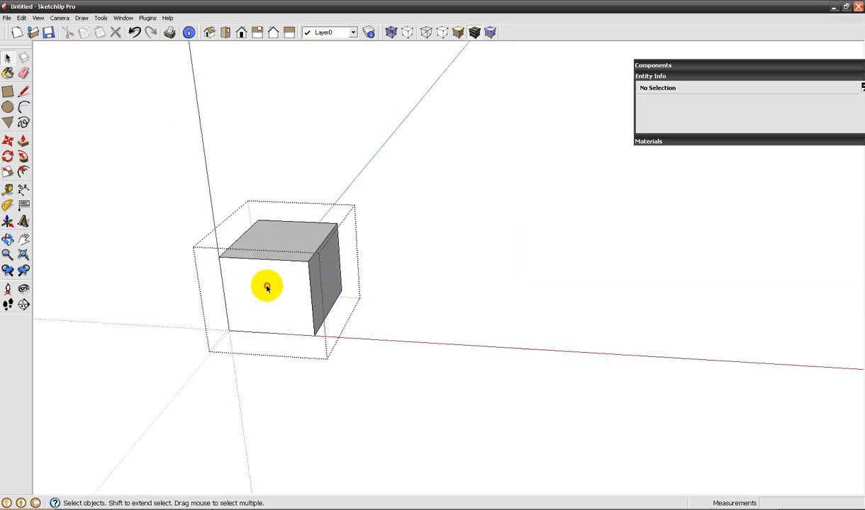
click(37, 17)
mouse_move(85, 139)
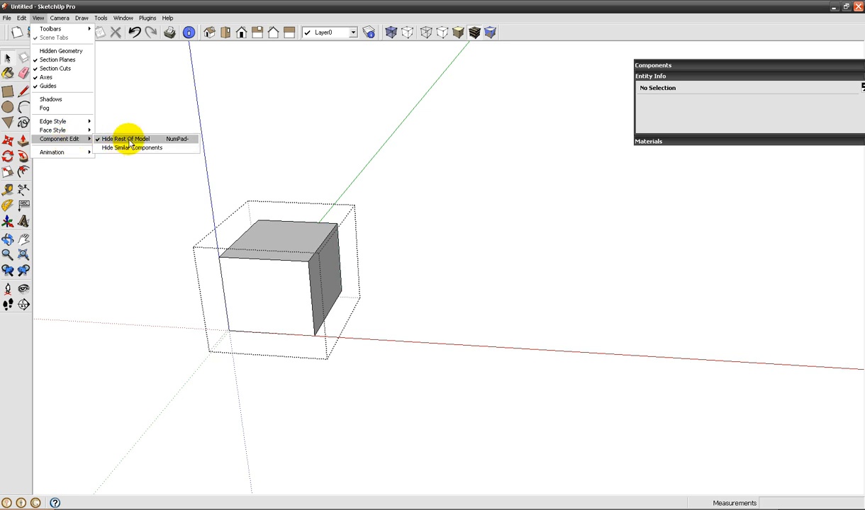
click(128, 140)
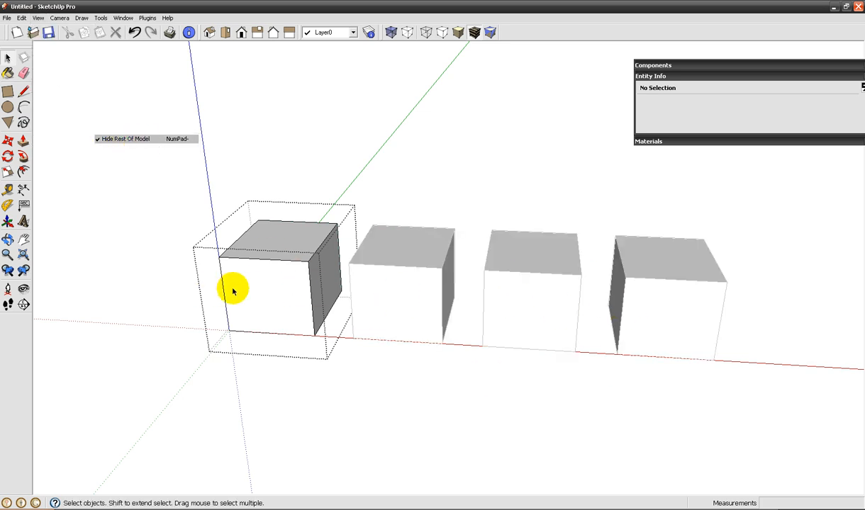
click(234, 365)
middle_drag(291, 358, 401, 374)
click(287, 299)
middle_drag(288, 299, 396, 339)
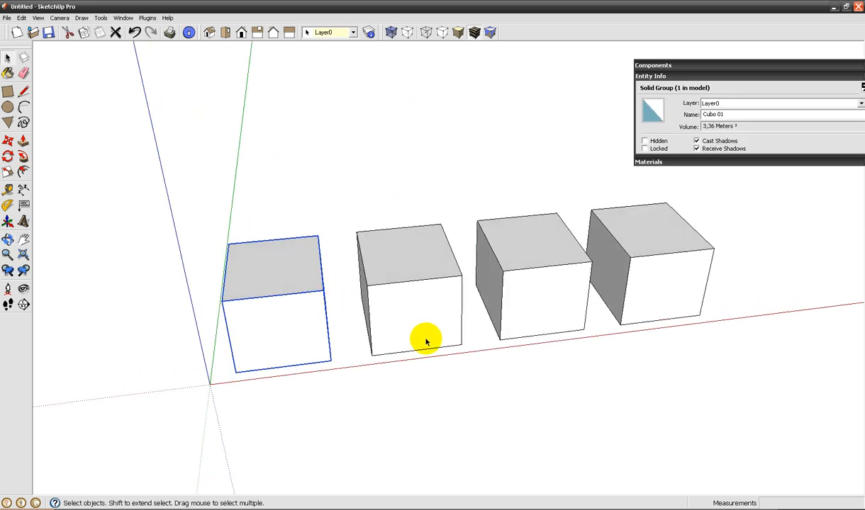
Step: Collapse the entity information and expand the Components browser, showing the components contained in the model
click(667, 76)
middle_drag(353, 321, 272, 348)
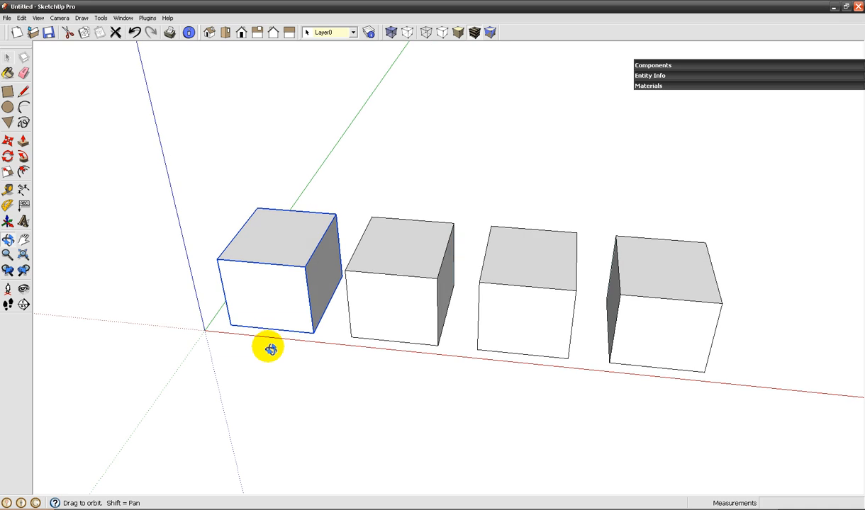
middle_drag(403, 385, 376, 377)
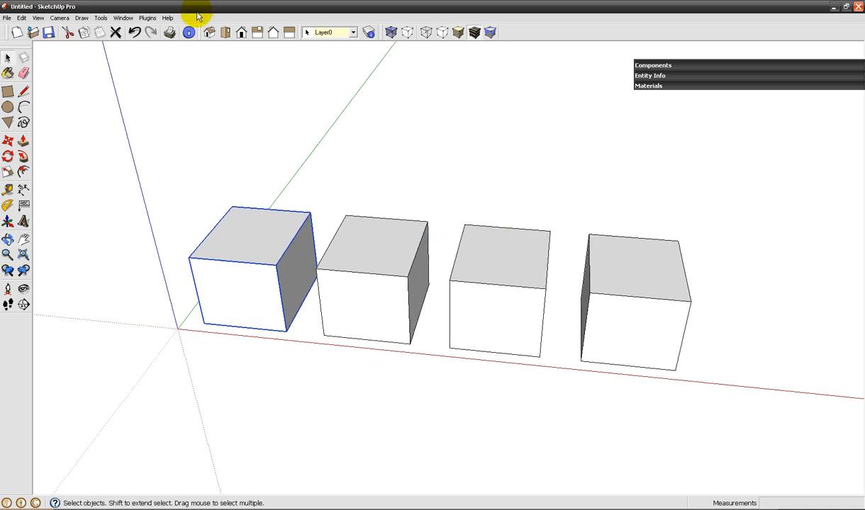
click(122, 19)
click(202, 7)
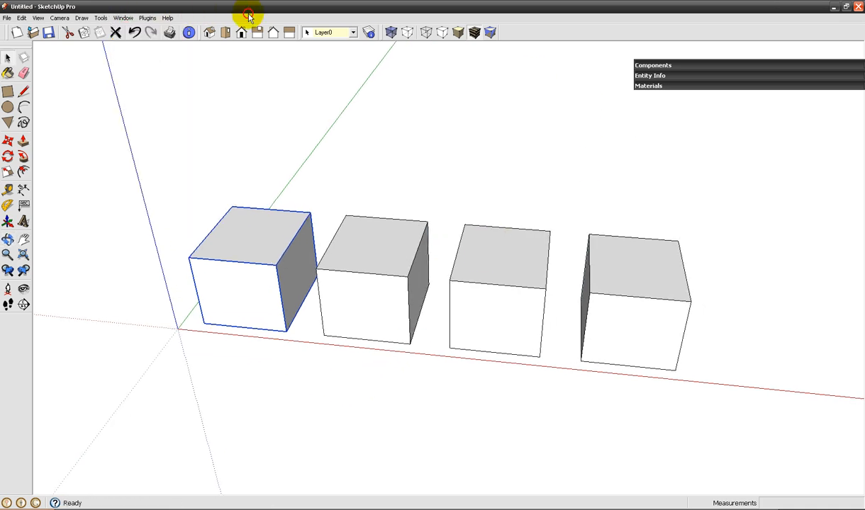
click(636, 66)
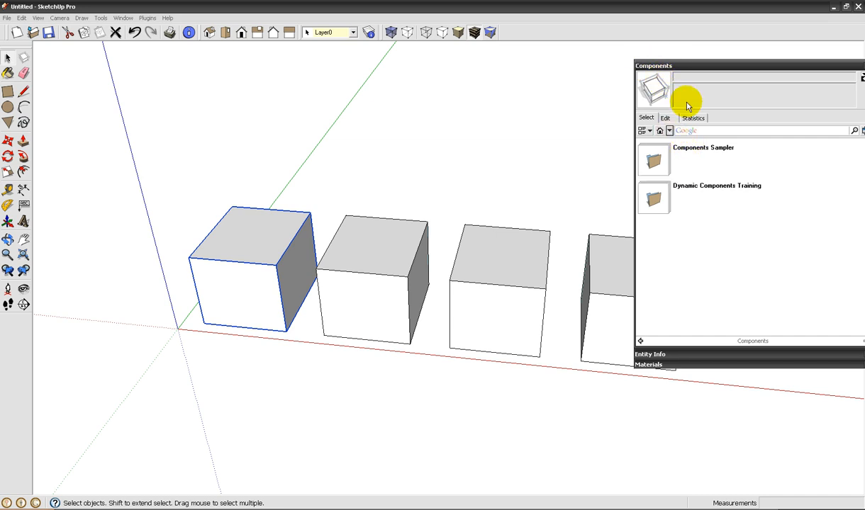
drag(670, 66, 661, 50)
middle_drag(451, 340, 395, 345)
click(651, 116)
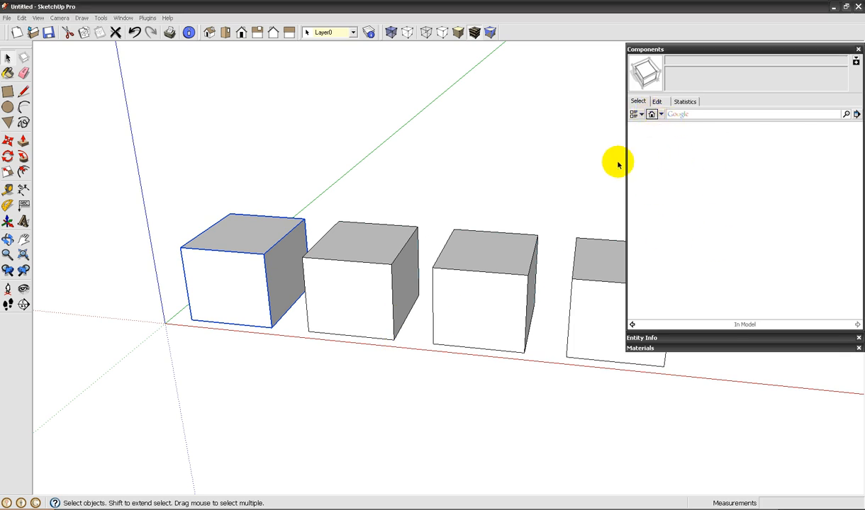
Step: Make the entire second cube a component named Component#1, replacing the selection with the component
middle_drag(344, 281, 365, 311)
triple_click(362, 288)
right_click(350, 286)
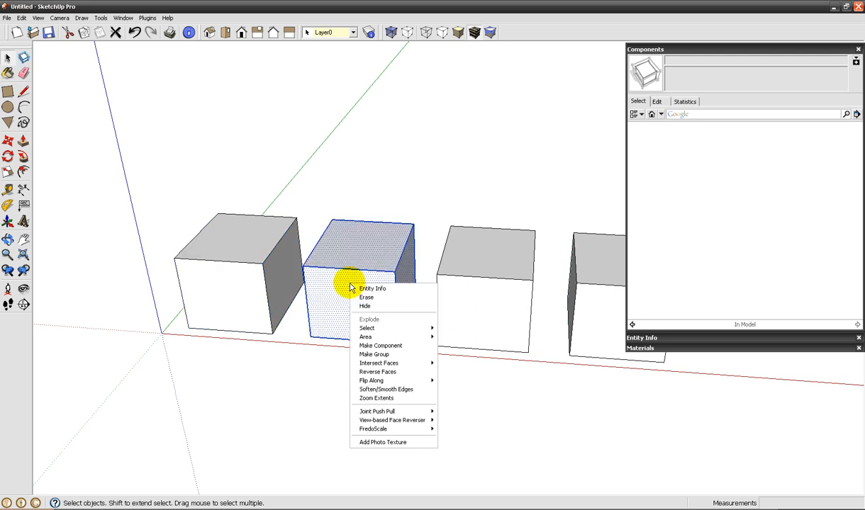
click(376, 346)
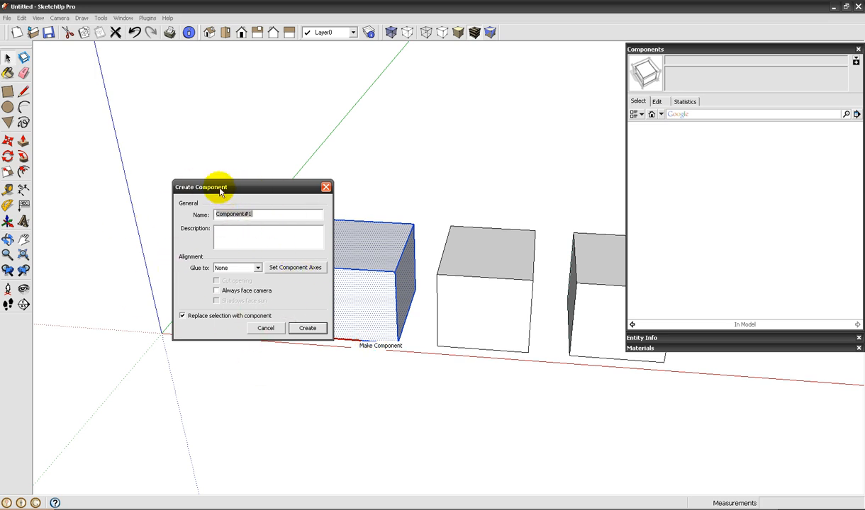
click(306, 329)
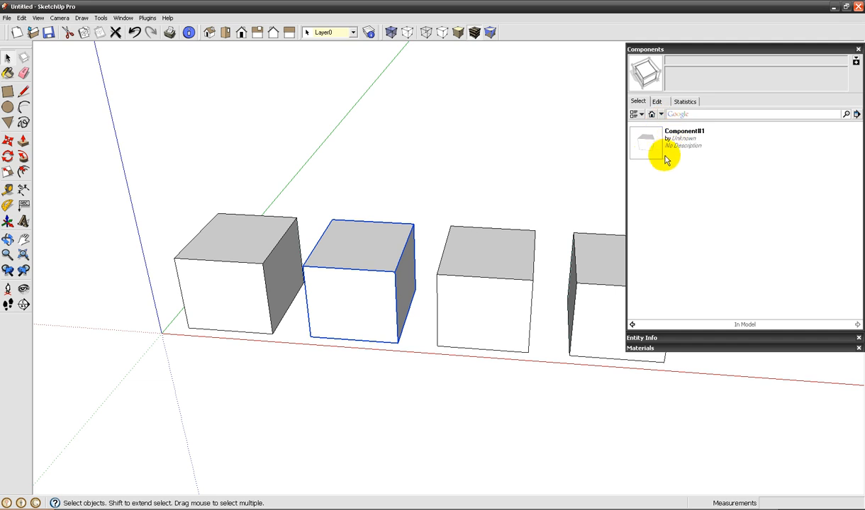
Step: Examine the new component's instance name and definition name in its entity information, and deselect it
click(652, 115)
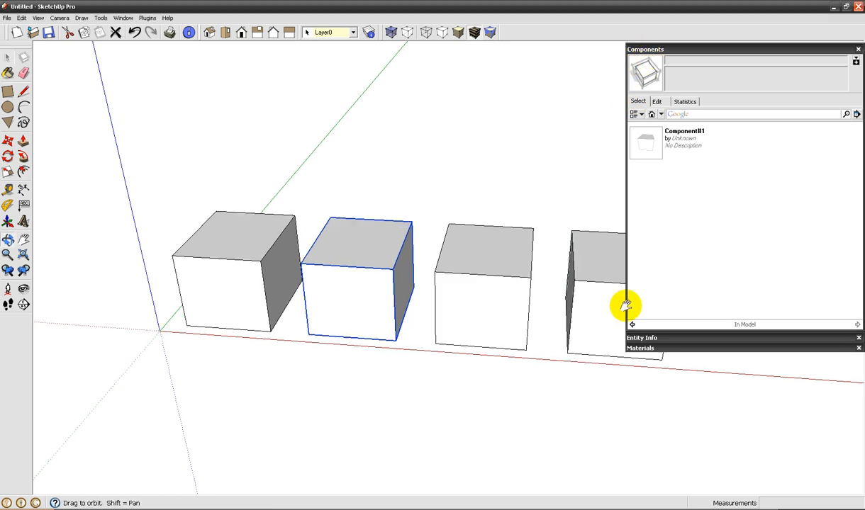
click(647, 338)
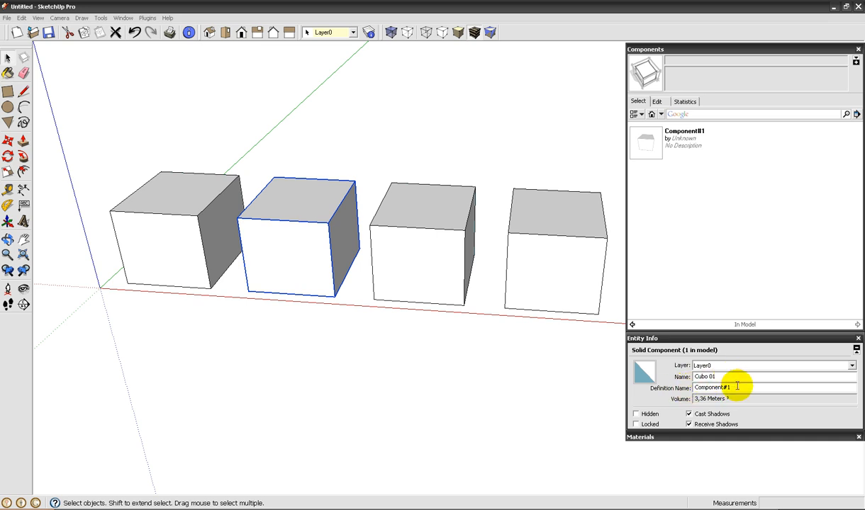
shift+middle_drag(337, 303, 562, 369)
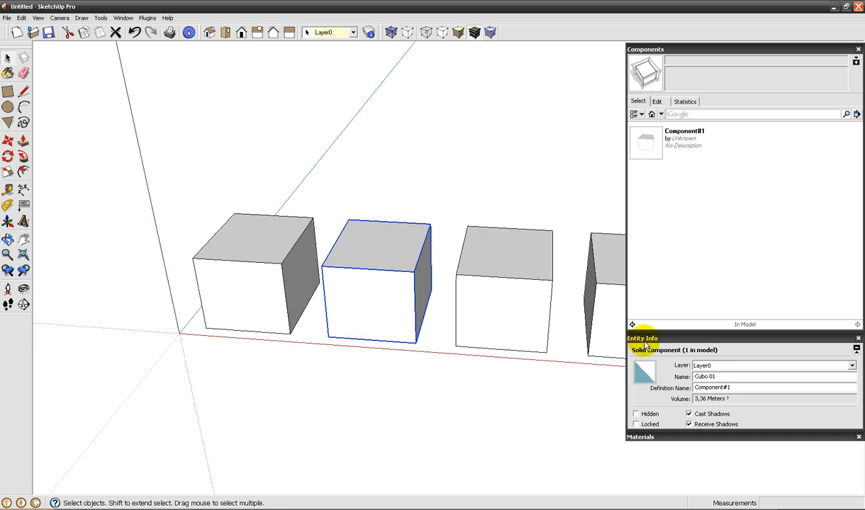
click(353, 379)
middle_drag(353, 380, 593, 205)
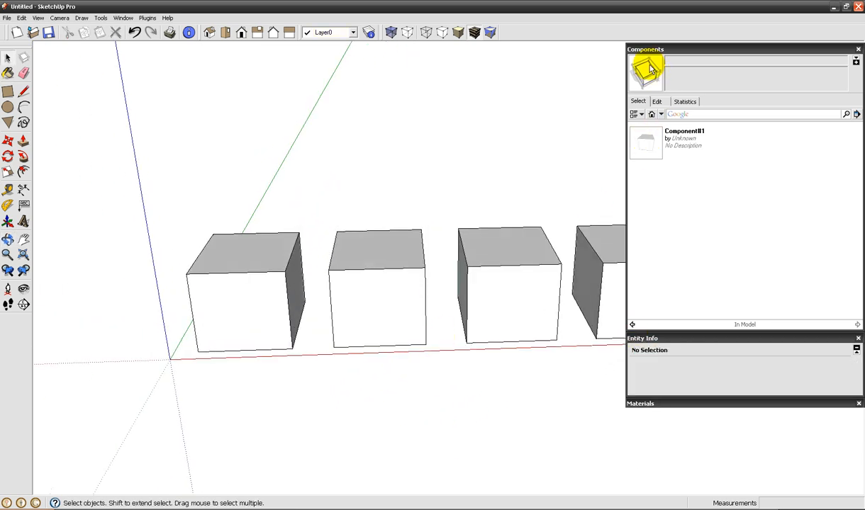
Step: Delete the two loose cubes beyond the component and select the component cube
click(512, 291)
shift+middle_drag(512, 290, 402, 325)
drag(344, 221, 590, 461)
key(Delete)
click(288, 353)
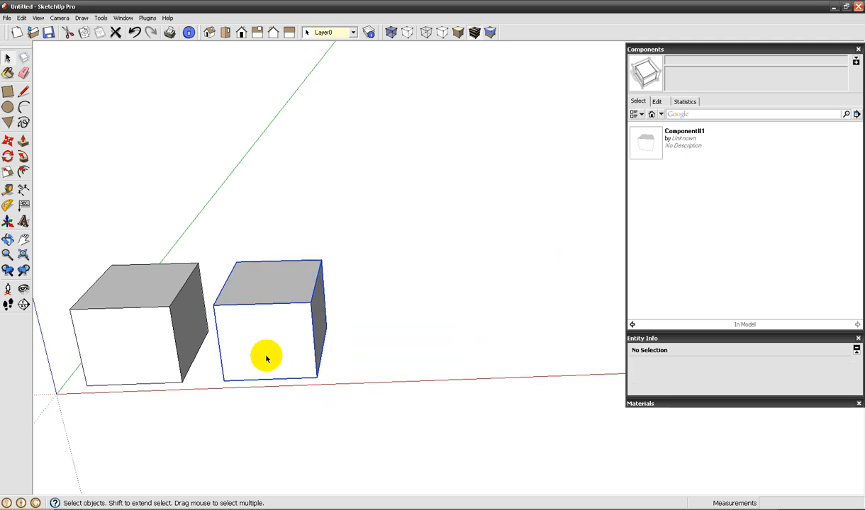
Step: Move the component cube along the red axis, well away from the grouped cube
key(m)
click(264, 354)
click(509, 348)
Step: Compare the entity information of the grouped cube with that of the component cube
middle_drag(456, 367, 430, 358)
key(space)
click(193, 315)
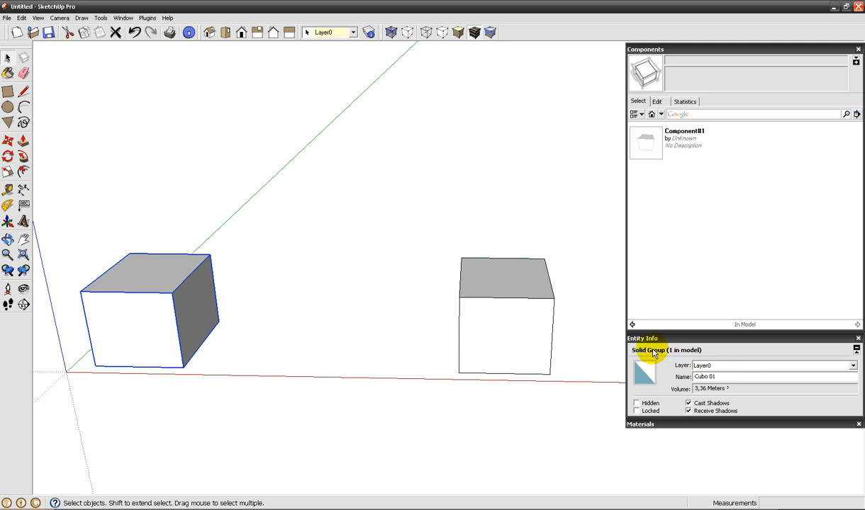
click(524, 323)
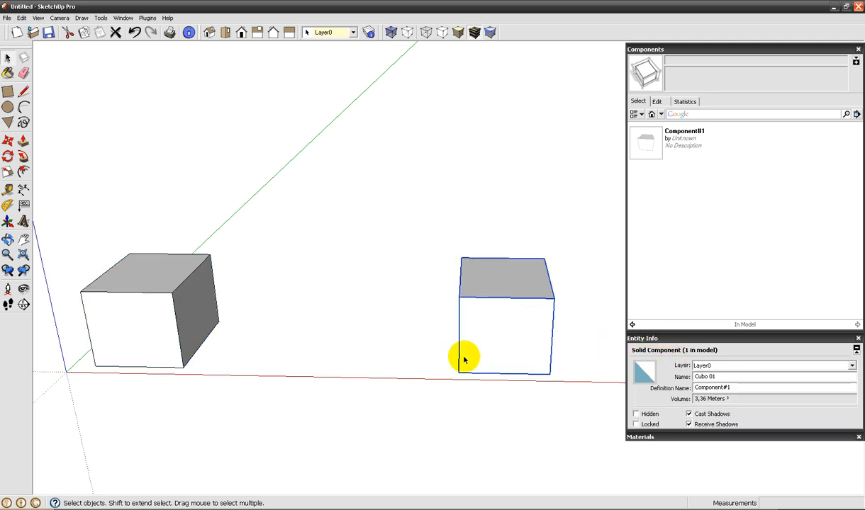
Step: Copy the component cube along the red axis, placing the duplicate just beyond the original
middle_drag(426, 363, 378, 365)
key(m)
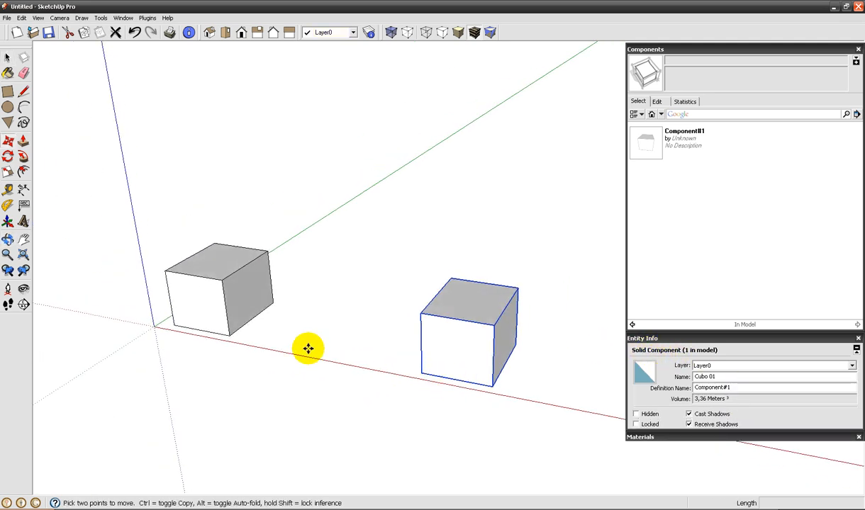
key(ctrl)
click(469, 390)
click(561, 400)
key(space)
Step: Copy the grouped cube along the red axis, placing the duplicate right beside the original
click(245, 295)
key(m)
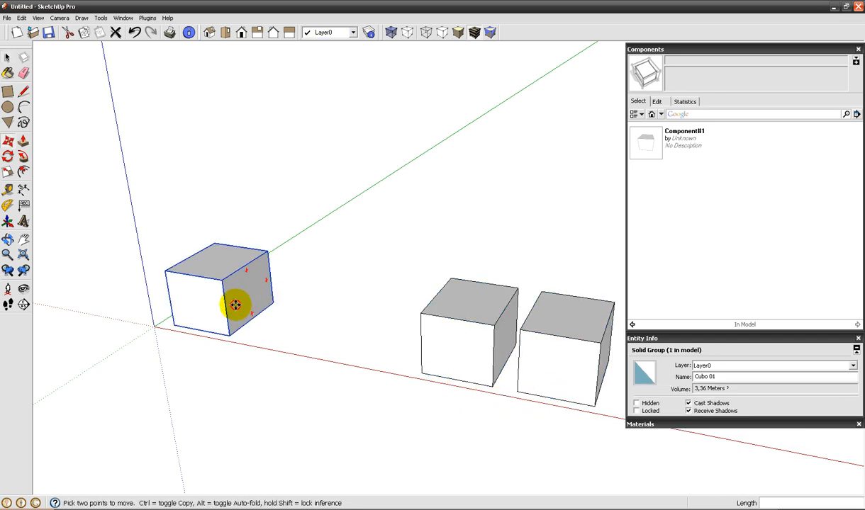
key(ctrl)
click(236, 305)
click(319, 320)
key(space)
Step: Open the first grouped cube for editing, pull its top face up about 2.8 m and close the group
middle_drag(289, 353, 296, 375)
double_click(245, 318)
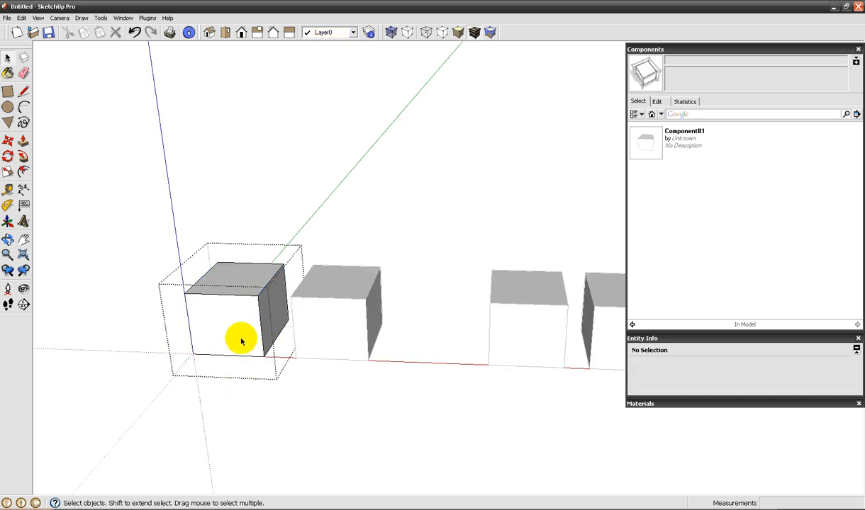
key(p)
drag(221, 276, 228, 141)
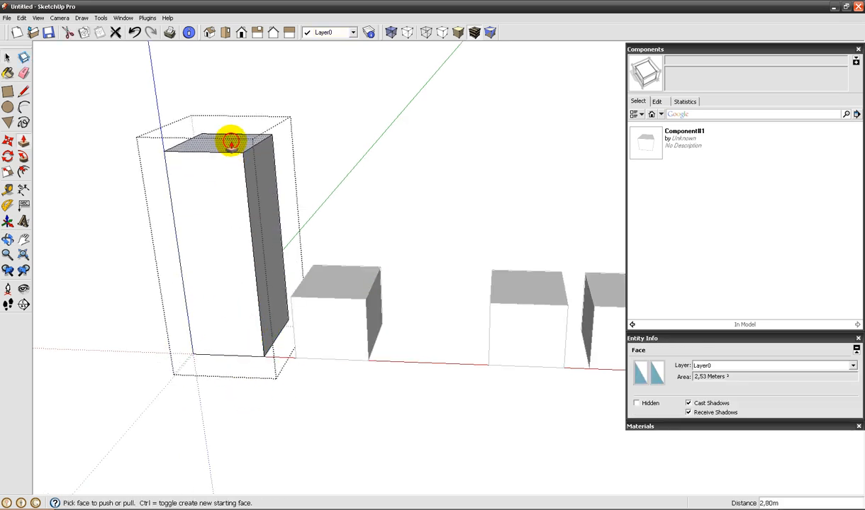
key(space)
click(145, 366)
Step: Open the first component cube for editing, pull its top face up about 3.2 m and close the component
click(345, 301)
shift+middle_drag(471, 344, 396, 376)
double_click(456, 314)
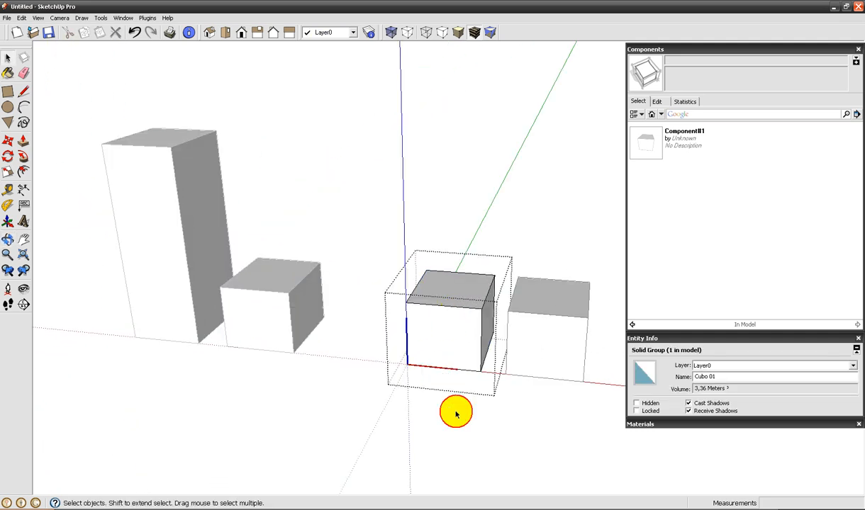
click(455, 408)
key(p)
click(456, 296)
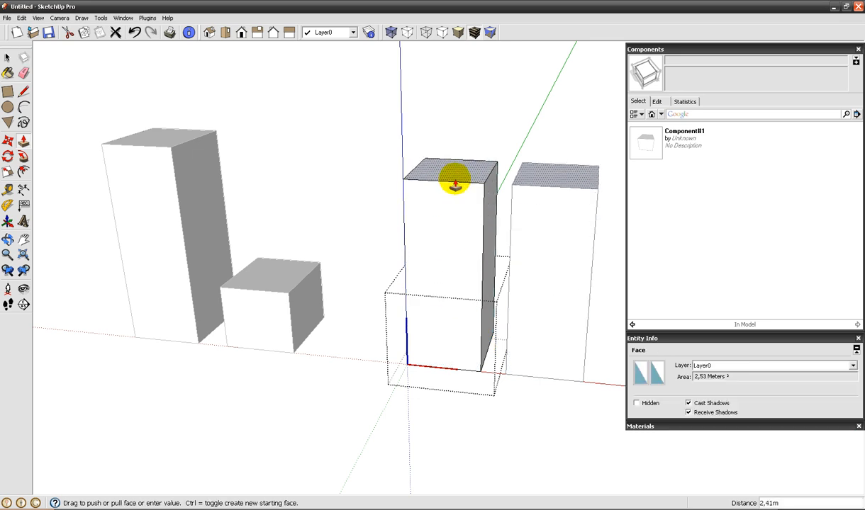
click(445, 129)
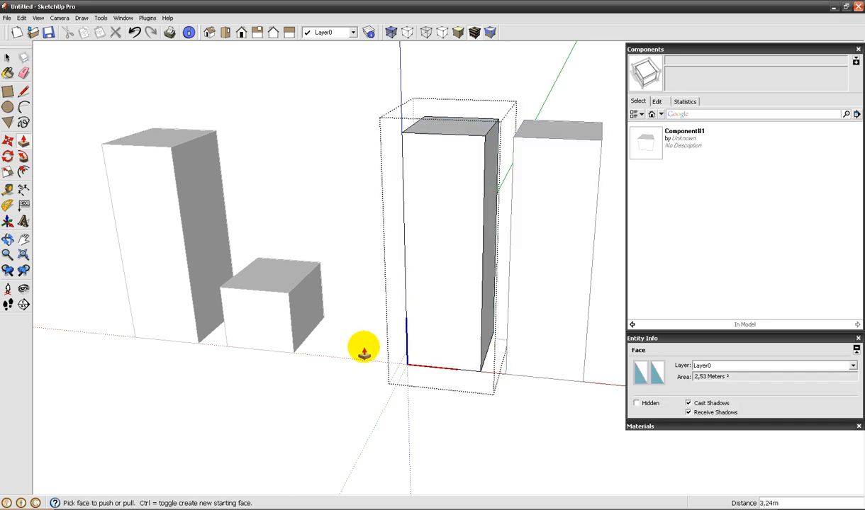
key(space)
click(413, 367)
Step: Examine the two raised components and compare their instance names, definition names and instance counts
shift+middle_drag(556, 333, 403, 320)
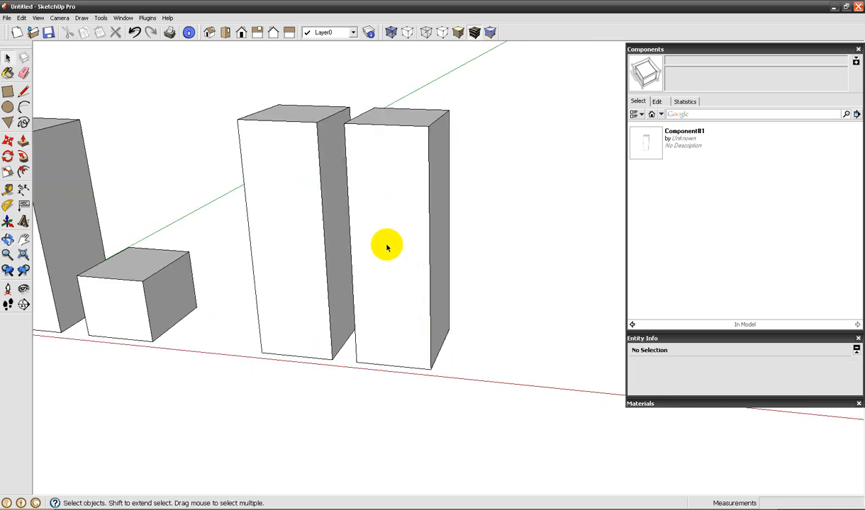
shift+middle_drag(349, 296, 431, 309)
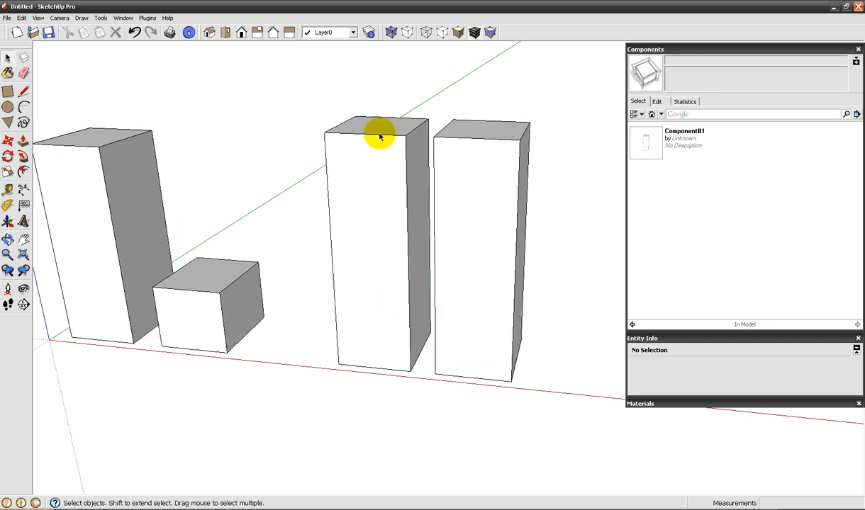
click(460, 153)
click(387, 163)
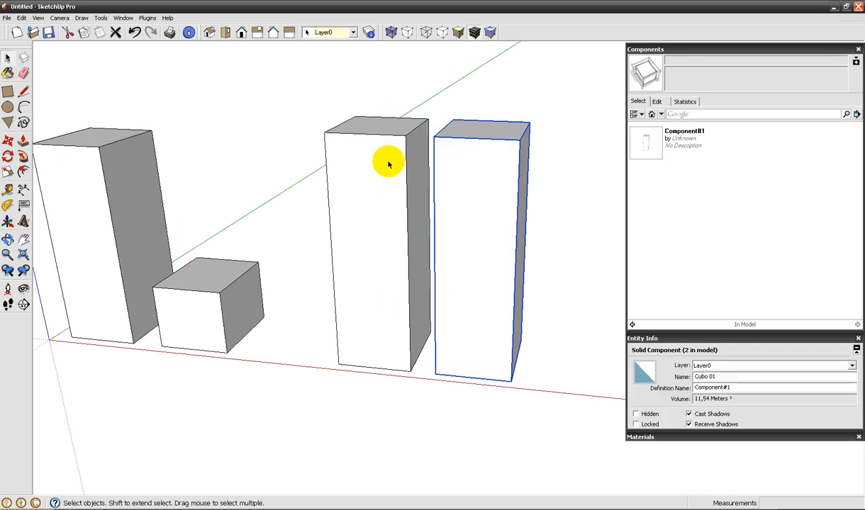
click(437, 217)
click(395, 222)
click(487, 331)
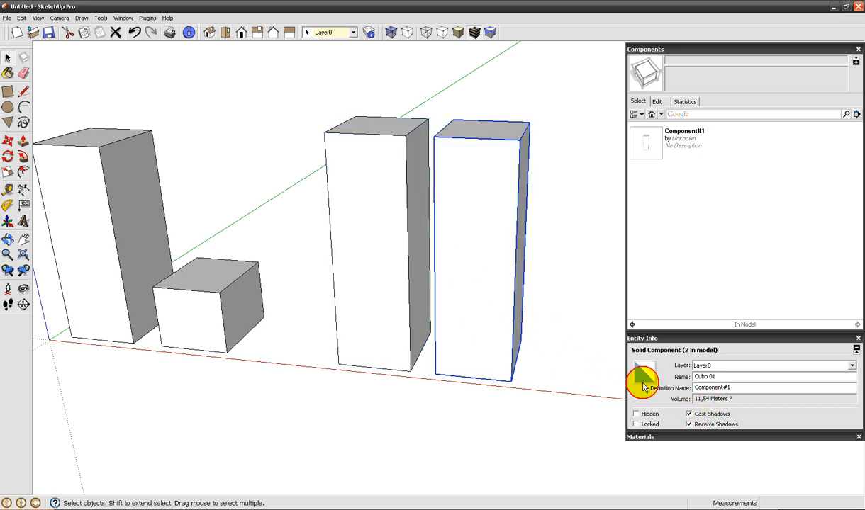
click(387, 298)
click(481, 331)
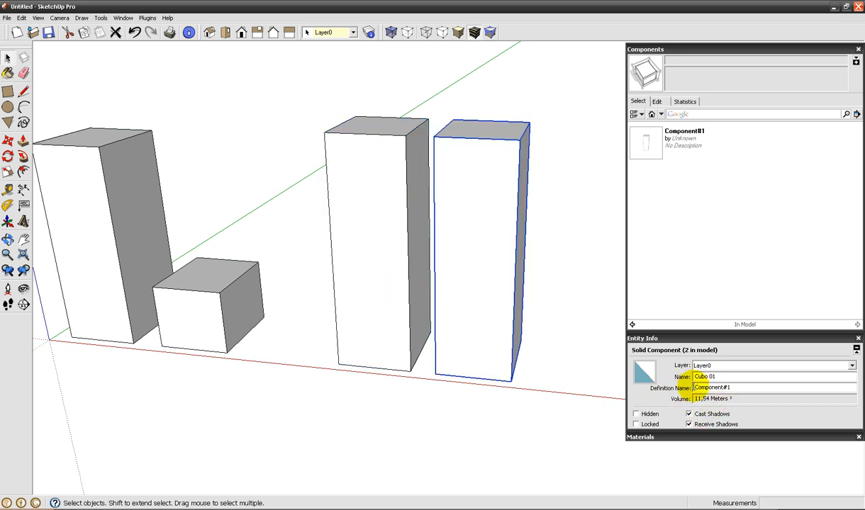
click(370, 275)
click(474, 295)
middle_drag(553, 338, 383, 312)
Step: Collapse the Components browser and check the entity information of the groups and components in turn
click(664, 51)
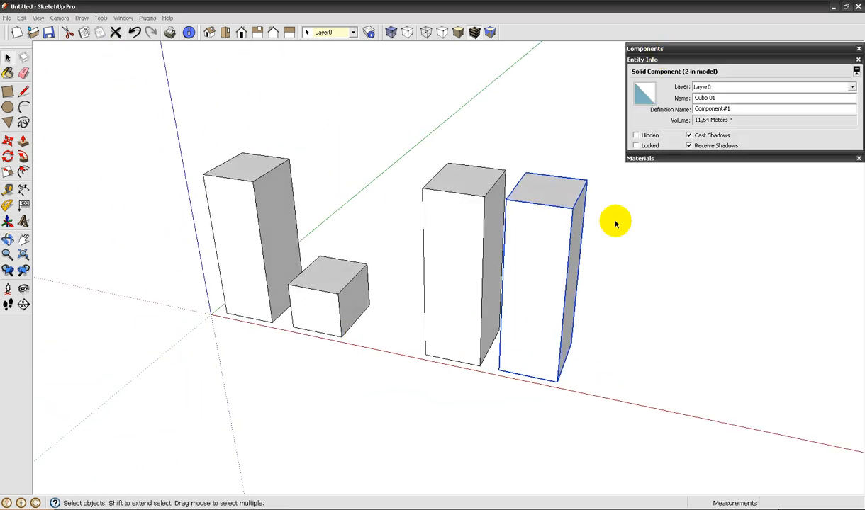
click(323, 294)
click(242, 243)
click(488, 280)
click(550, 299)
Step: Copy the last component far along the red axis, divide the distance into three equally spaced copies with /3, and deselect
shift+middle_drag(550, 299, 457, 315)
key(m)
key(ctrl)
click(492, 379)
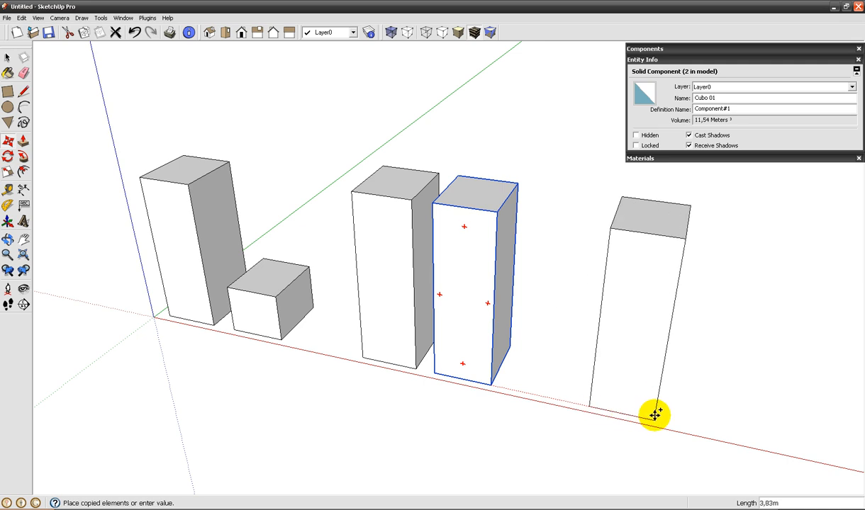
click(777, 442)
text(/3)
key(Return)
key(space)
click(521, 395)
Step: Open the first component for editing and hide the rest of the model during component editing
middle_drag(521, 395, 362, 286)
double_click(363, 286)
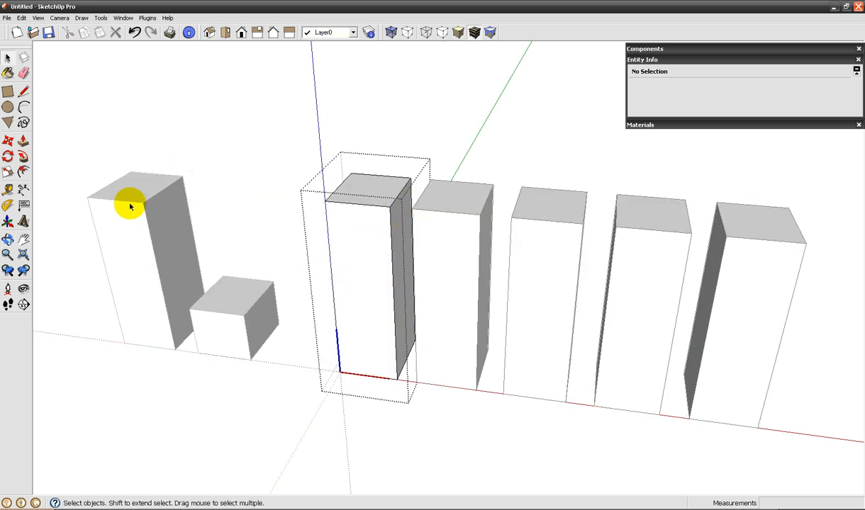
click(37, 19)
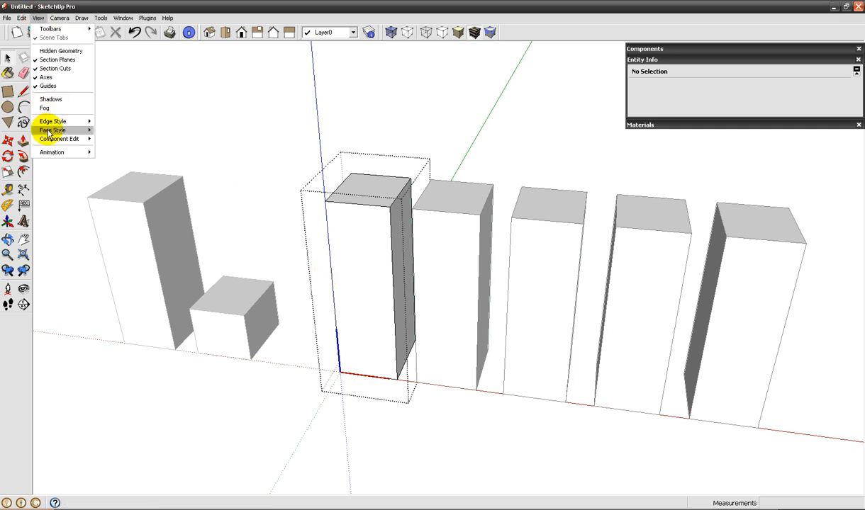
mouse_move(51, 140)
click(127, 139)
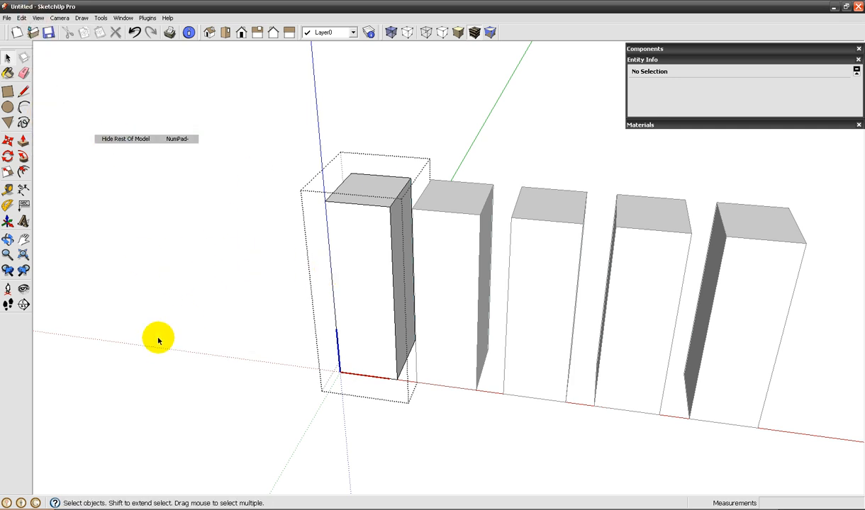
Step: Try hiding similar components during component editing as well, and turn that option back off
click(39, 20)
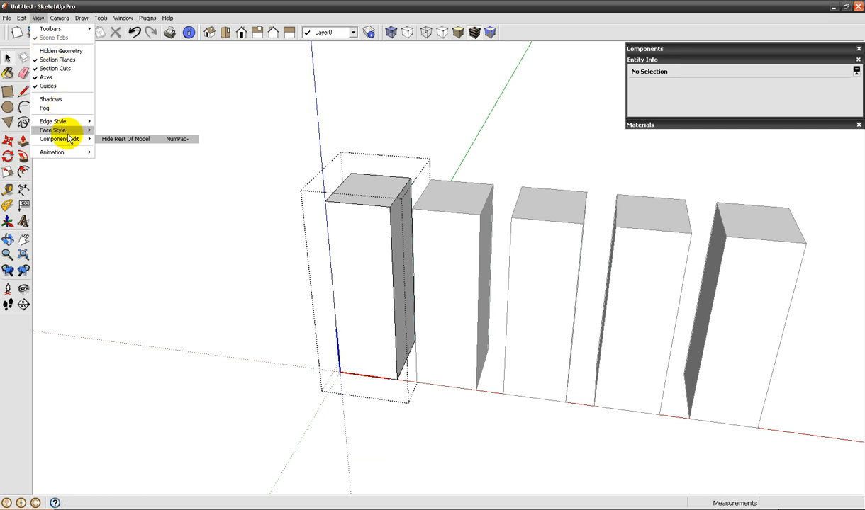
mouse_move(59, 139)
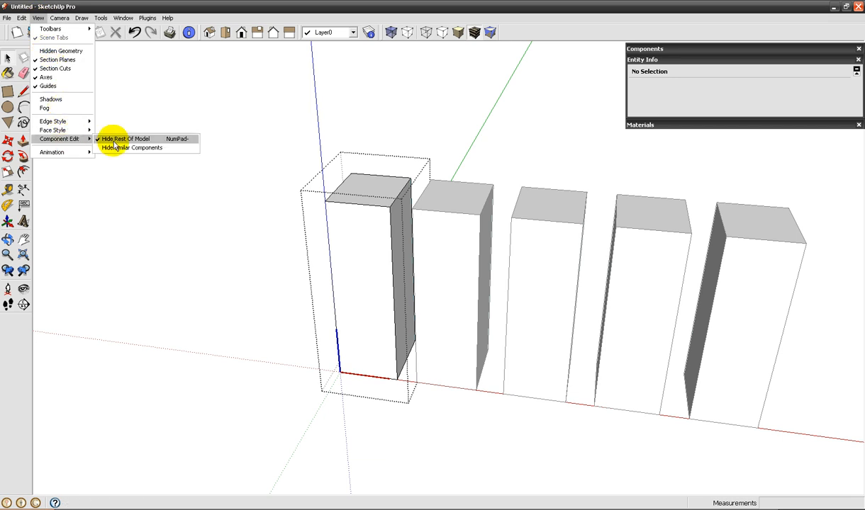
click(146, 148)
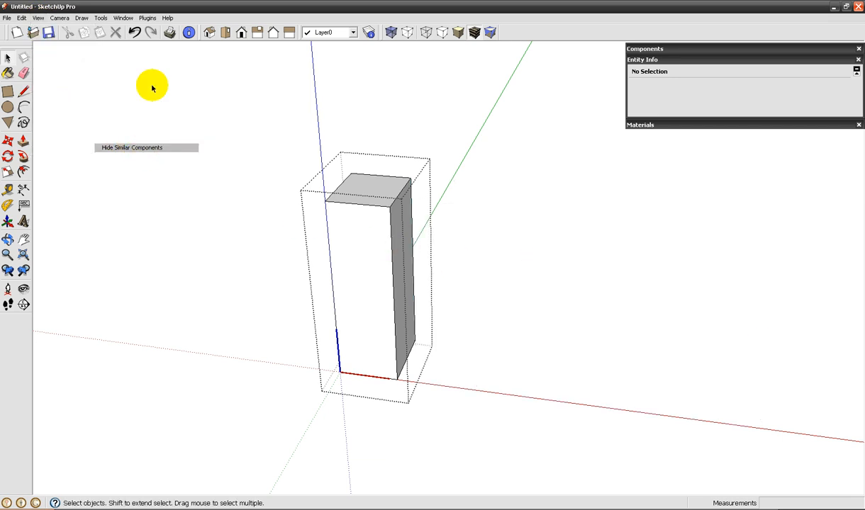
click(39, 18)
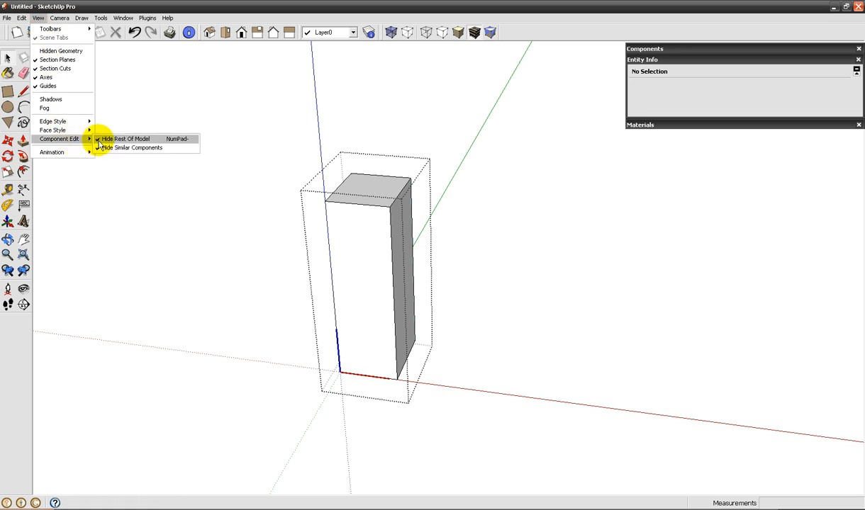
click(135, 148)
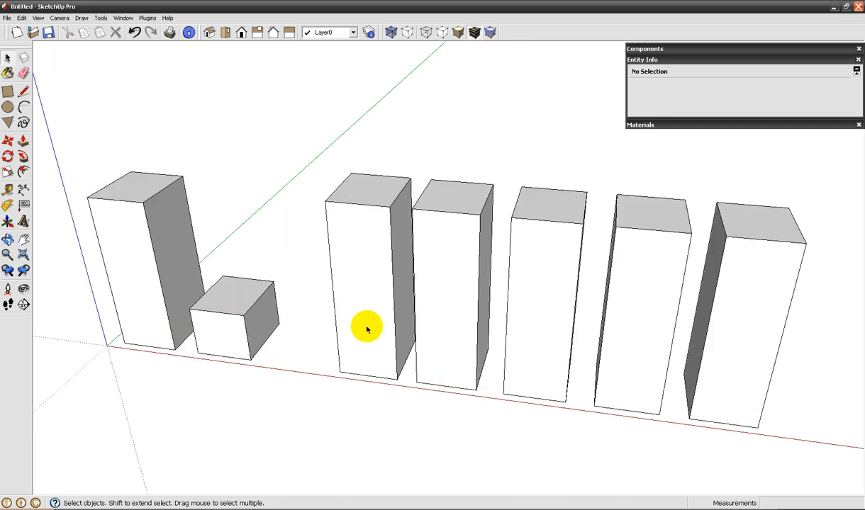
Step: Open the first component for editing, push its top face down about 2.8 m and close the component
middle_drag(367, 329, 382, 313)
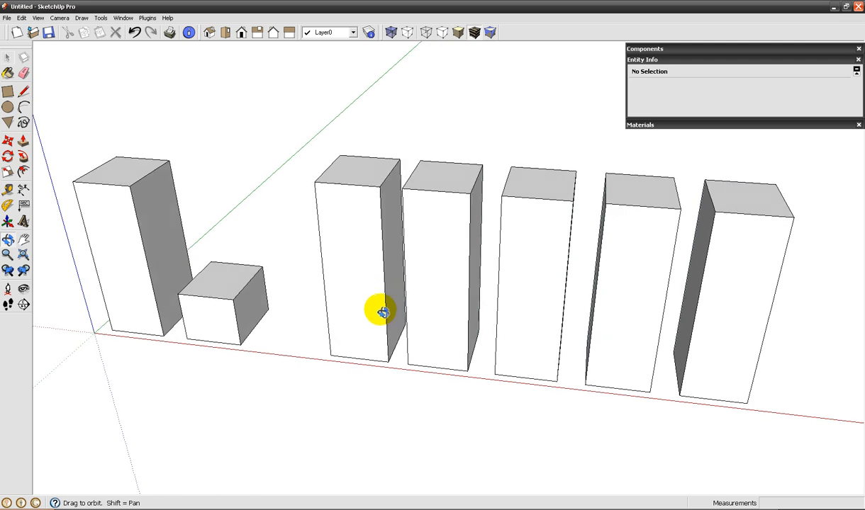
double_click(369, 274)
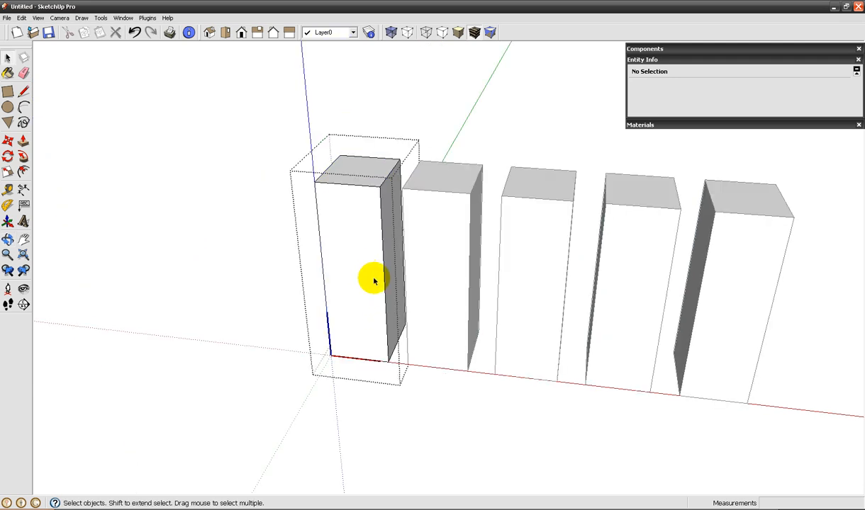
key(p)
drag(361, 162, 353, 326)
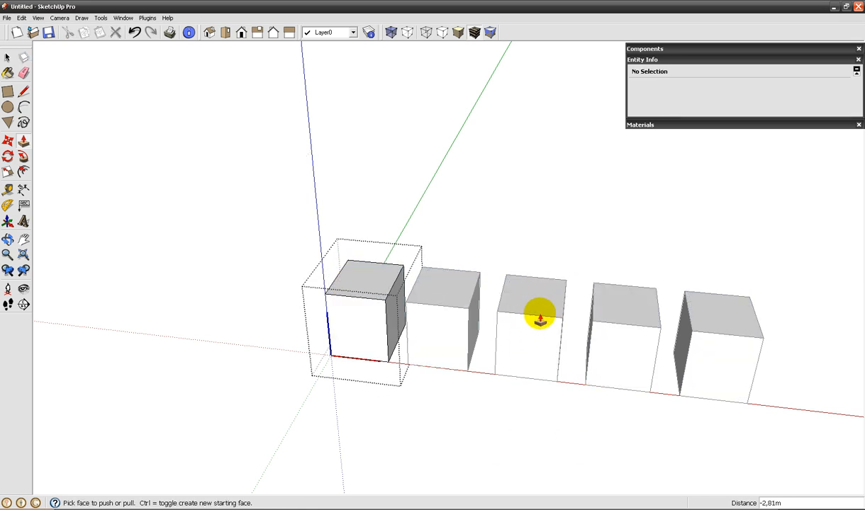
key(space)
click(273, 383)
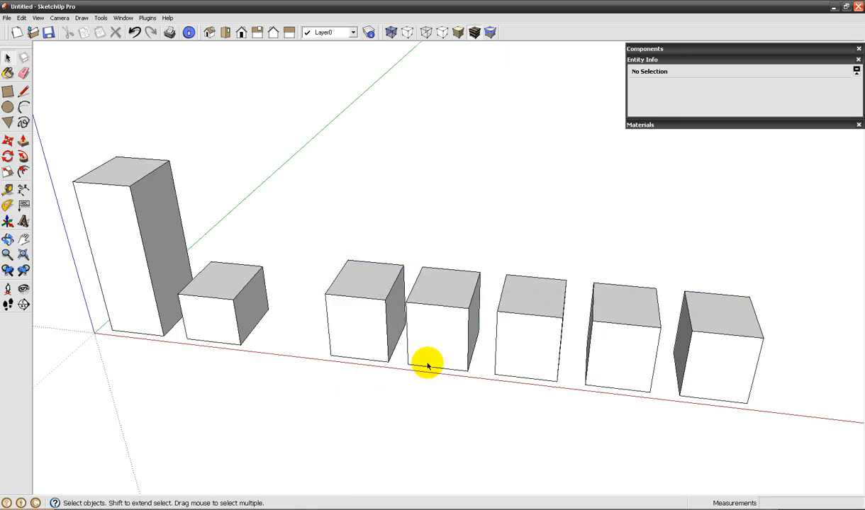
Step: Expand the Components browser and make the middle one of the five component cubes unique
click(521, 318)
right_click(523, 302)
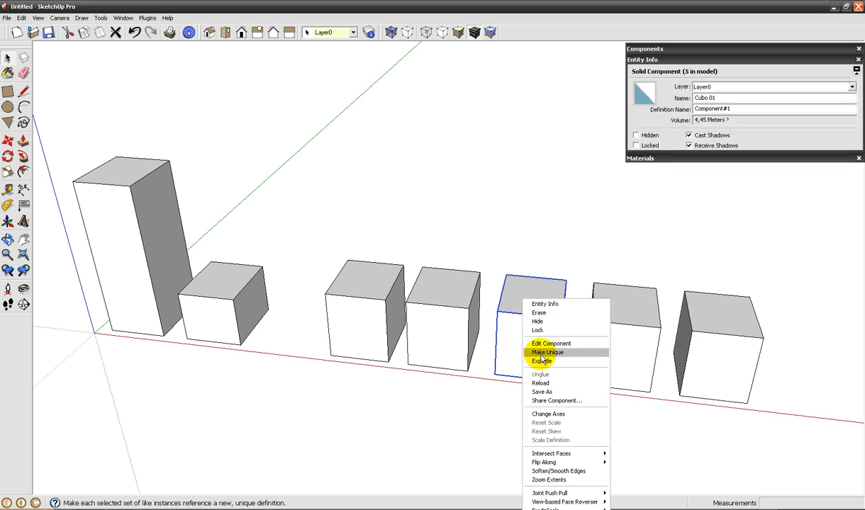
click(651, 49)
right_click(527, 305)
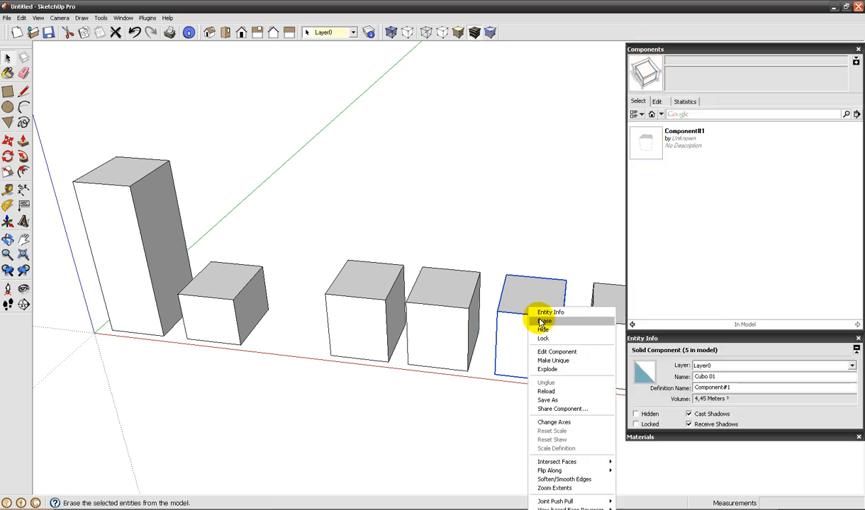
click(560, 360)
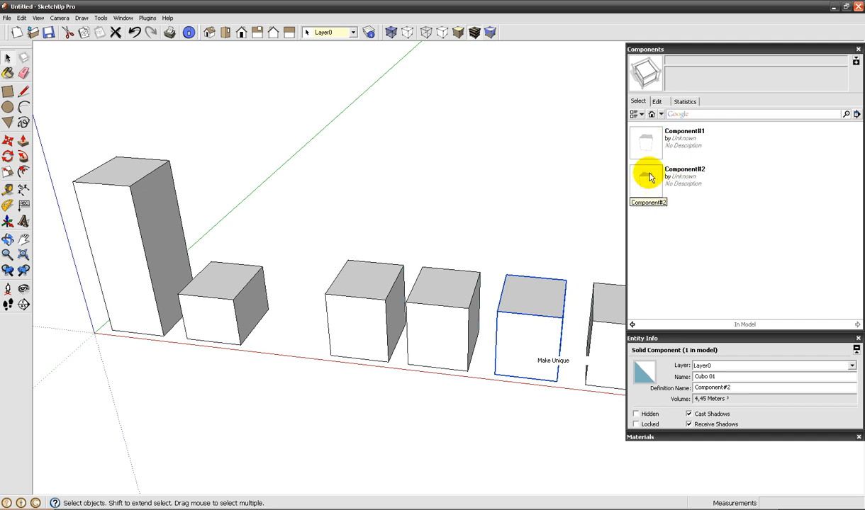
Step: Select the four cubes sharing Component#1 to check their definition name, and select the unique middle cube
middle_drag(487, 252, 303, 288)
click(306, 287)
click(496, 301)
click(564, 305)
shift+click(305, 280)
shift+click(248, 268)
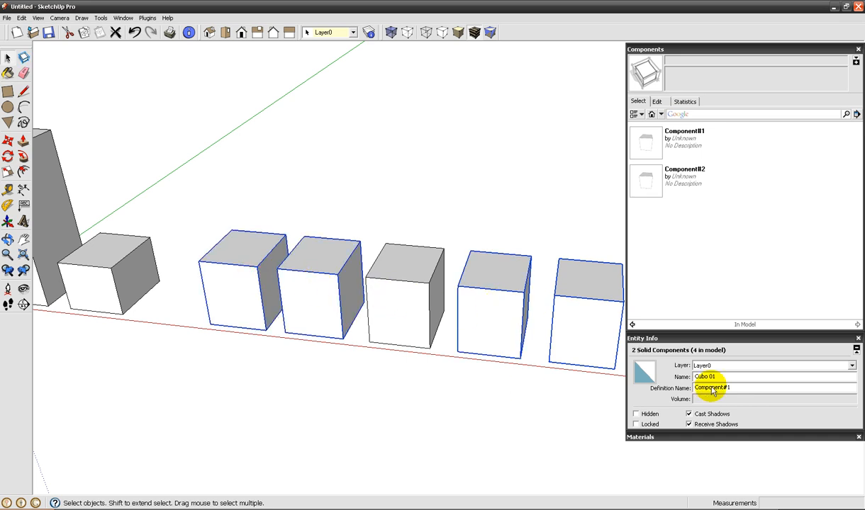
click(425, 272)
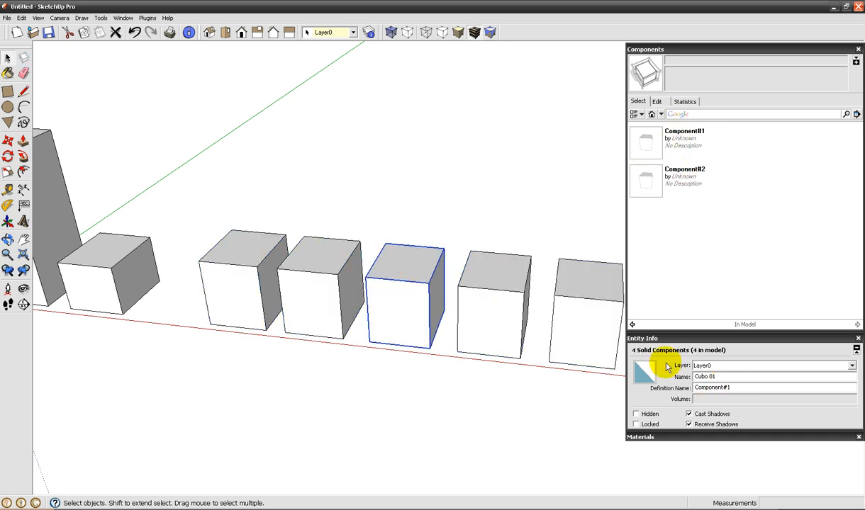
Step: Open the unique middle cube for editing, pull its top face up into a tall block and close the component
double_click(399, 271)
key(p)
drag(401, 270, 406, 77)
key(space)
click(296, 340)
Step: Open the second Component#1 cube for editing and pull its top face up, lower than the unique block
double_click(322, 293)
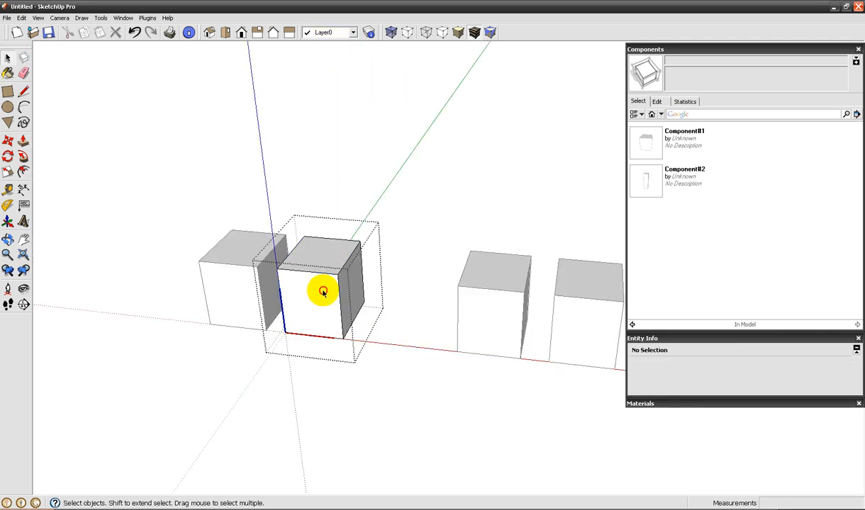
key(p)
drag(318, 256, 328, 159)
key(space)
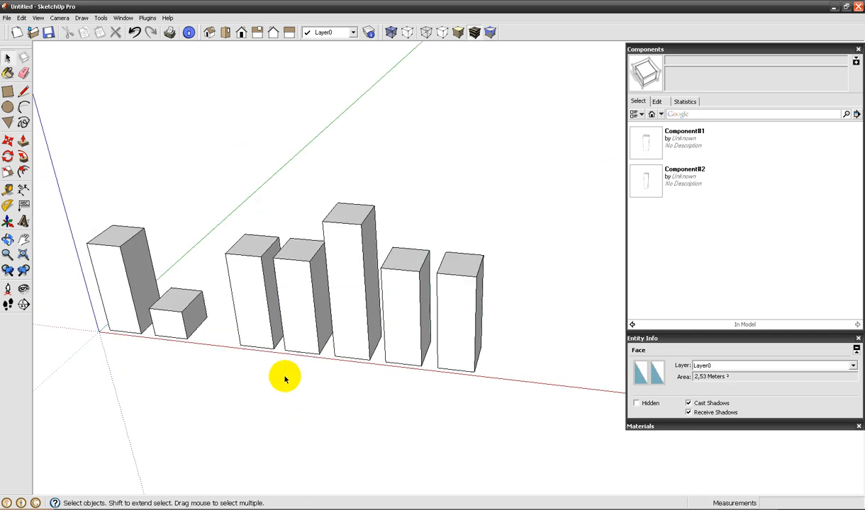
Step: Place an extra Component#1 instance and an extra Component#2 instance from the Components browser in front of the row of blocks
click(284, 379)
middle_drag(285, 380, 208, 373)
middle_drag(313, 284, 566, 395)
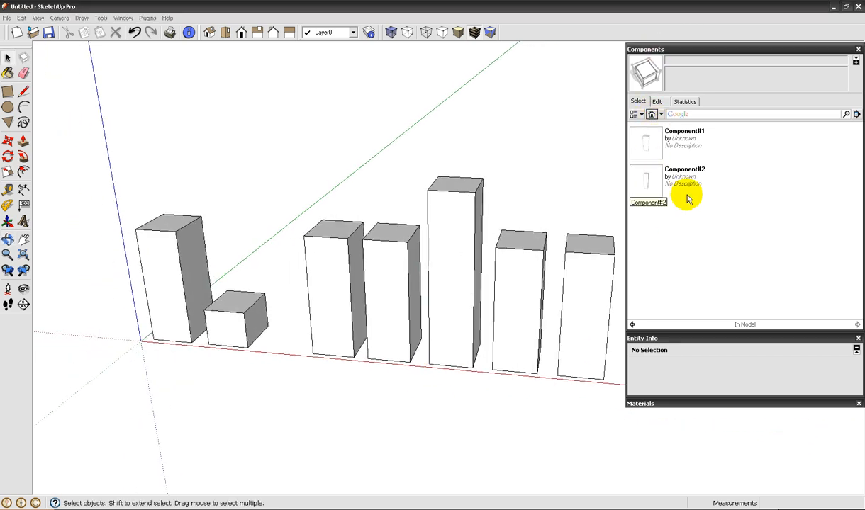
click(652, 150)
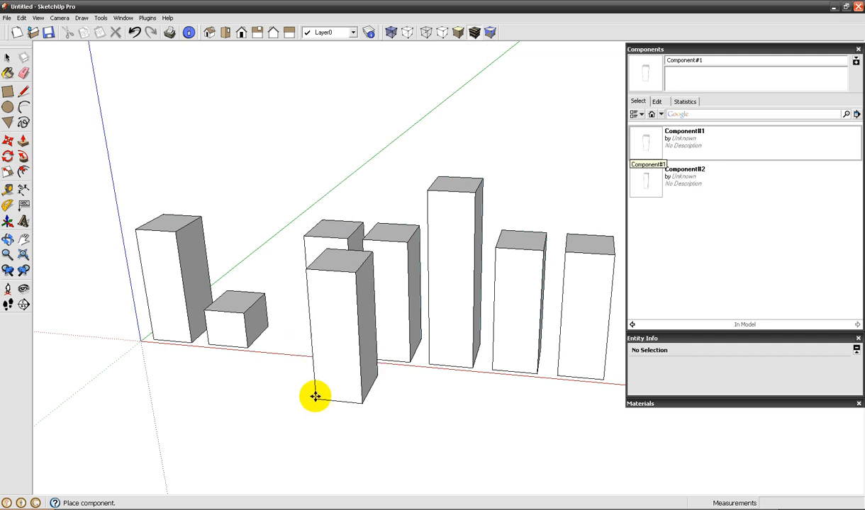
click(280, 433)
click(650, 184)
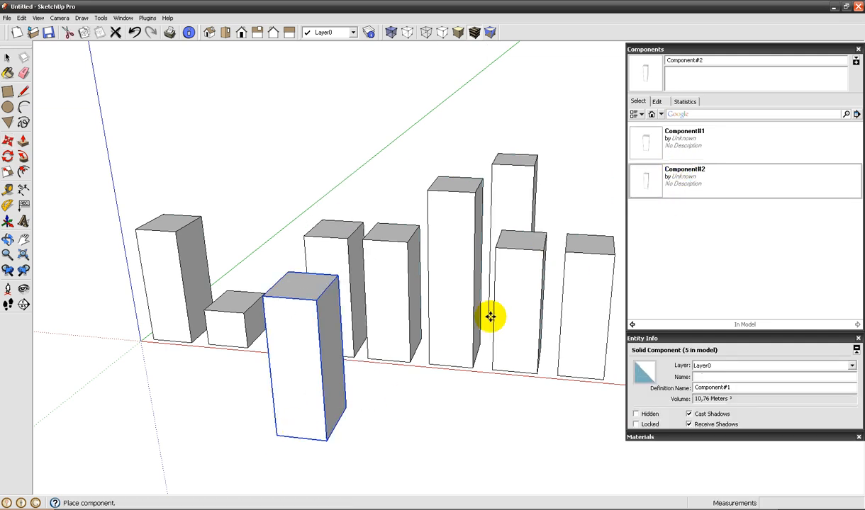
click(415, 430)
Step: Delete the extra Component#2 and Component#1 instances placed in front of the row
middle_drag(415, 430, 436, 425)
scroll(436, 426, down, 3)
middle_drag(429, 323, 514, 334)
key(space)
key(Delete)
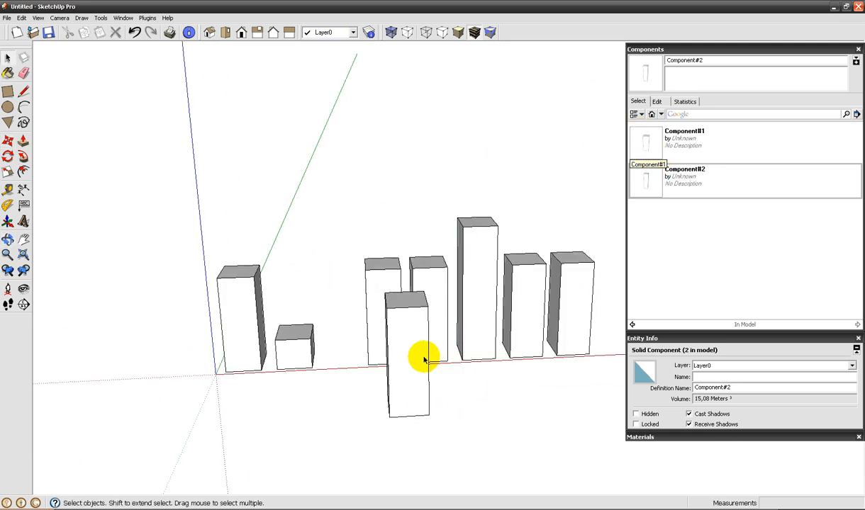
click(411, 354)
key(Delete)
middle_drag(459, 344, 442, 322)
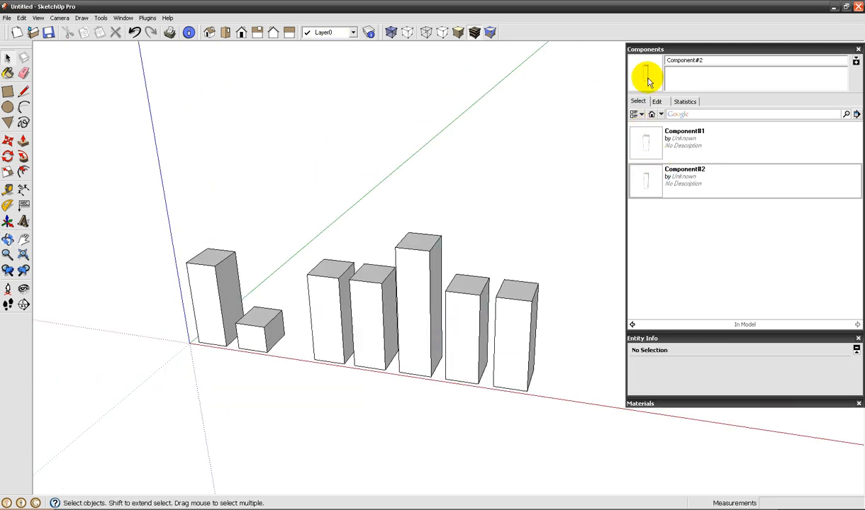
Step: Collapse the Components browser and Entity Info, and expand the Materials browser
click(654, 50)
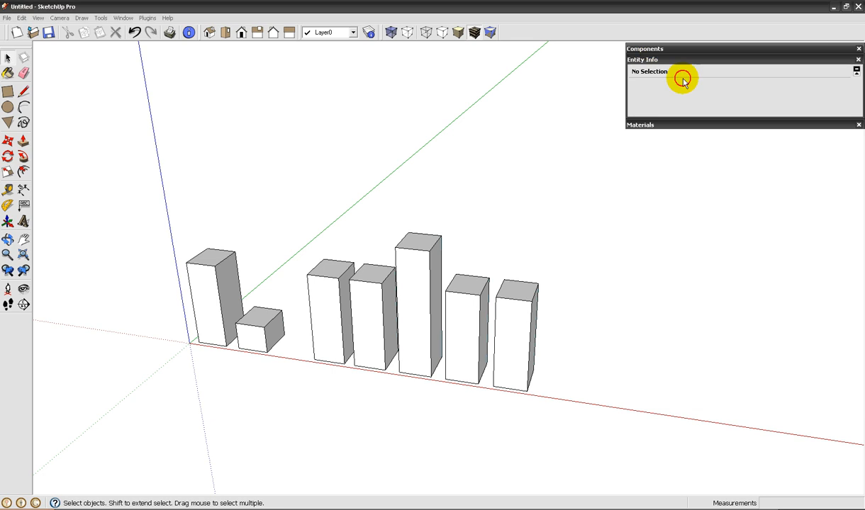
click(638, 60)
click(119, 17)
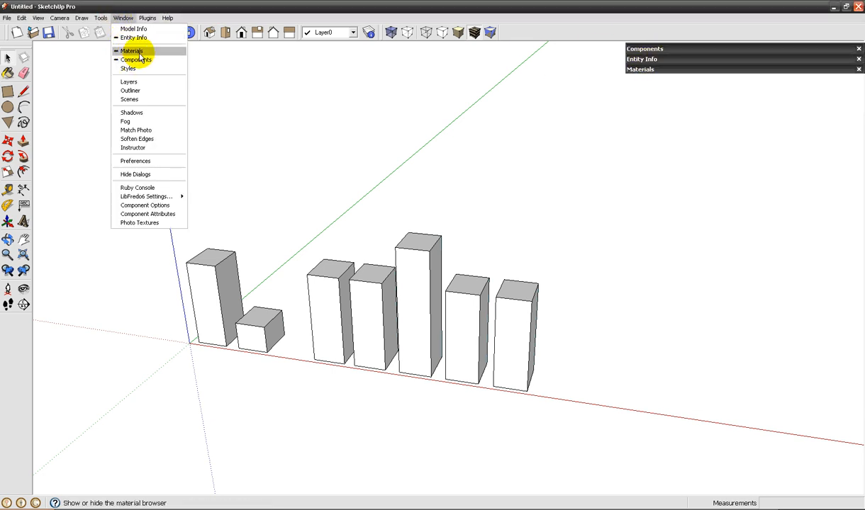
click(631, 69)
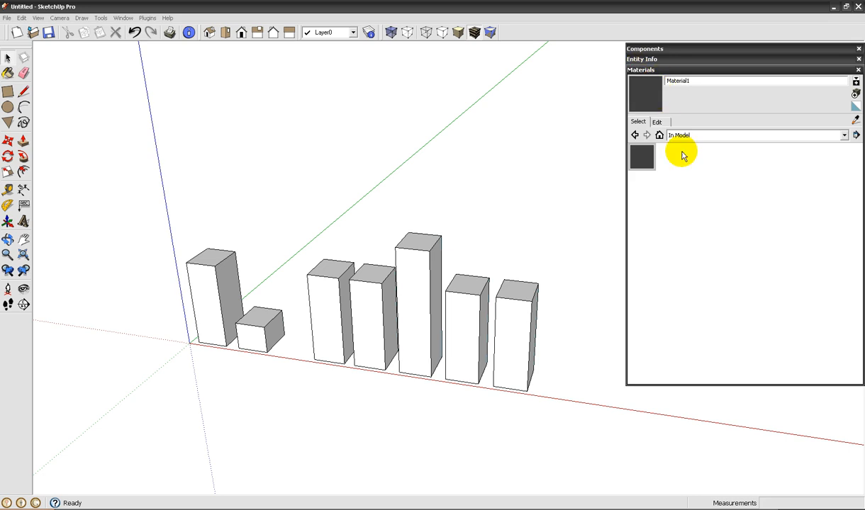
Step: Select the first Component#1 block and switch the material library to the Colors collection
middle_drag(374, 218, 369, 286)
scroll(369, 287, up, 2)
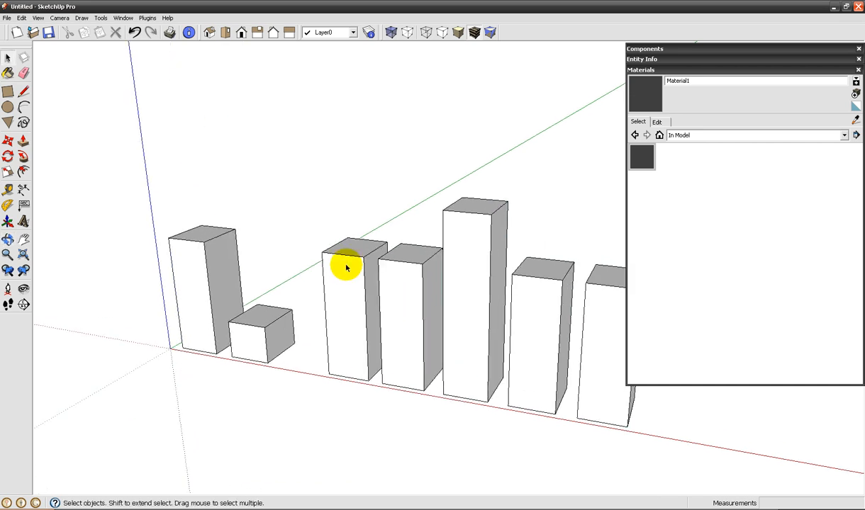
click(214, 296)
click(358, 272)
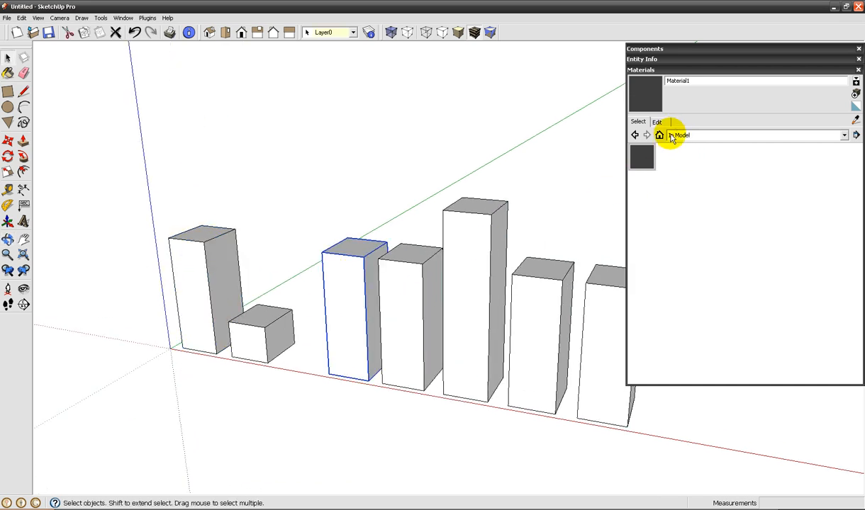
click(843, 135)
drag(844, 161, 843, 166)
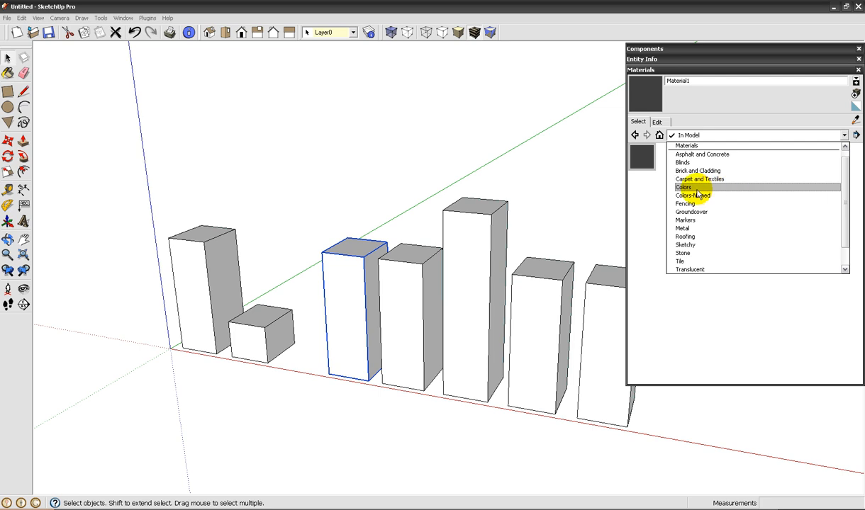
click(741, 187)
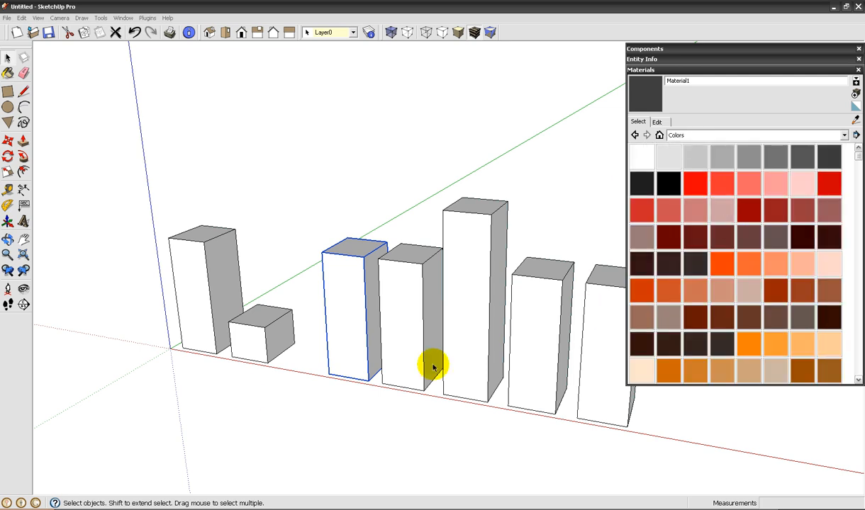
Step: Open the tall group near the origin for editing, paint its outer faces with red Color_A07 and close the group
click(251, 394)
middle_drag(231, 360, 306, 369)
scroll(301, 368, up, 3)
double_click(239, 292)
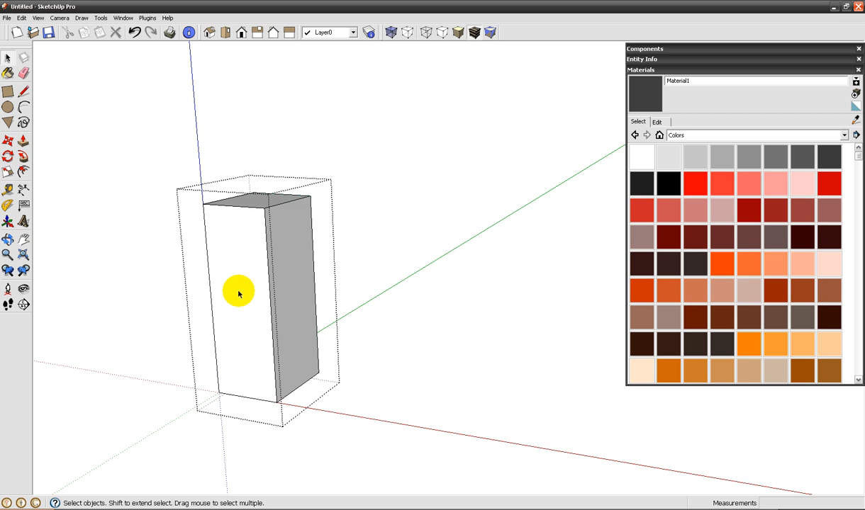
click(641, 210)
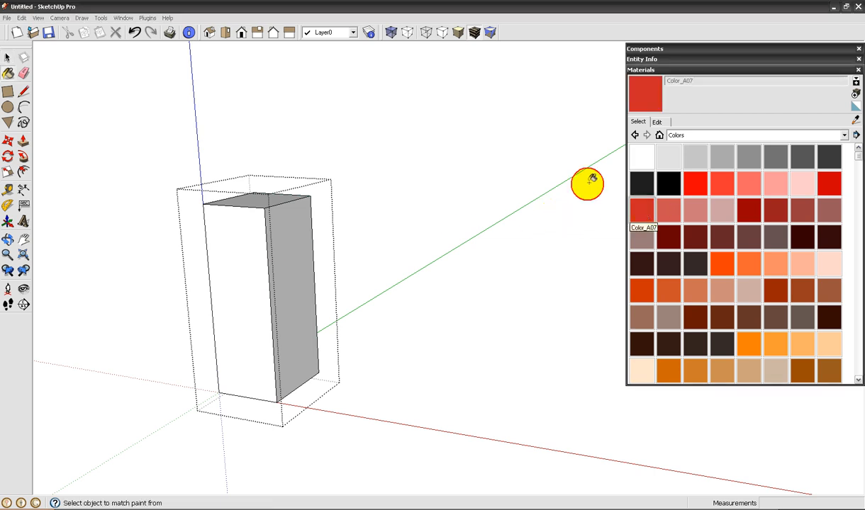
click(261, 273)
click(286, 248)
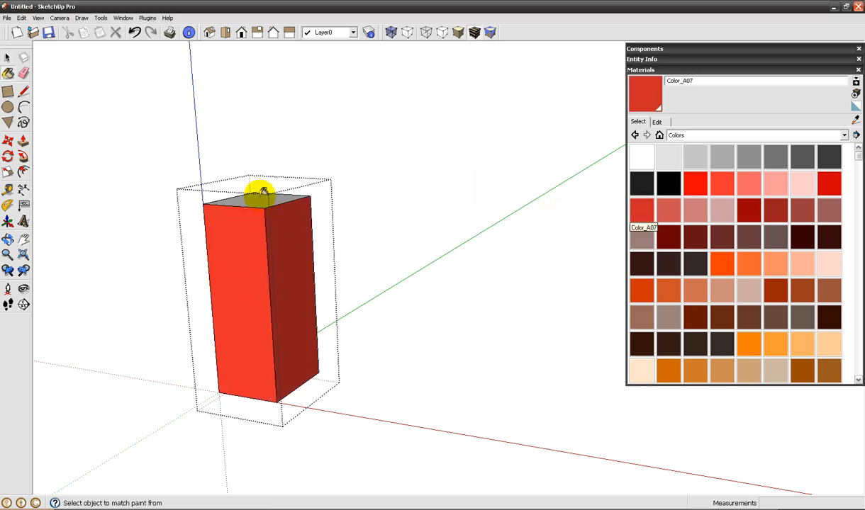
middle_drag(243, 225, 464, 199)
click(190, 240)
mouse_move(259, 400)
middle_down()
mouse_move(190, 267)
mouse_move(42, 480)
mouse_move(139, 378)
middle_up()
click(171, 271)
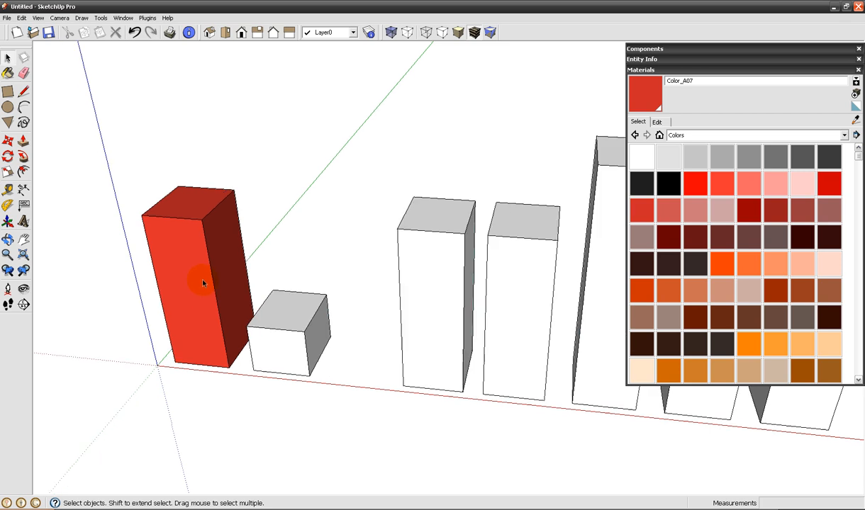
click(251, 314)
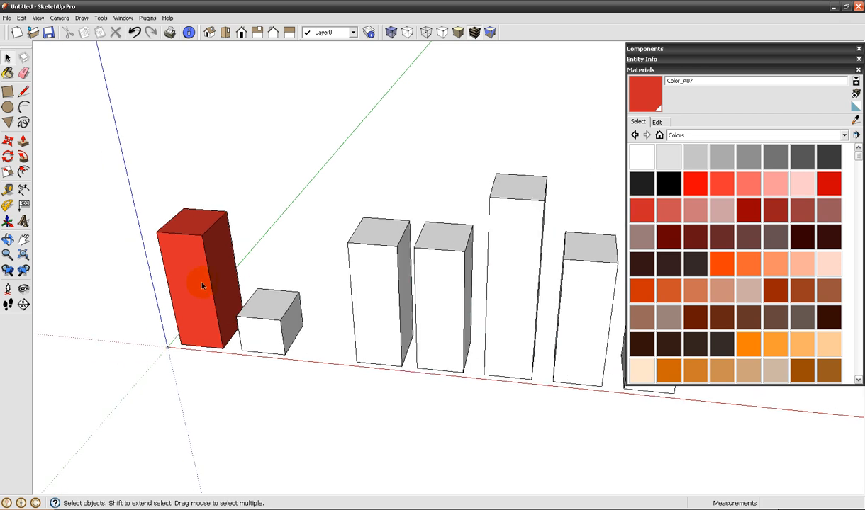
Step: Reopen the tall red group for editing and delete its front face
double_click(212, 297)
middle_drag(197, 293, 205, 311)
middle_drag(264, 282, 248, 366)
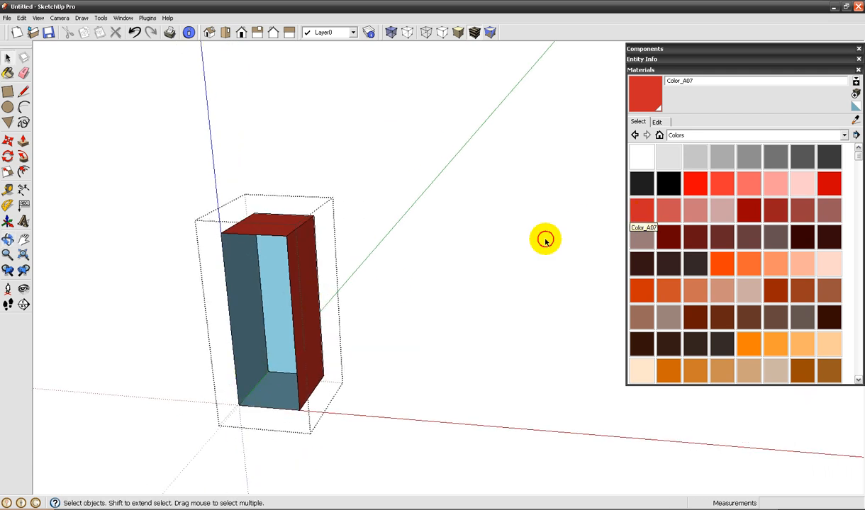
Step: Paint the exposed inner faces of the tall group with Color_A07 and close the group
click(644, 209)
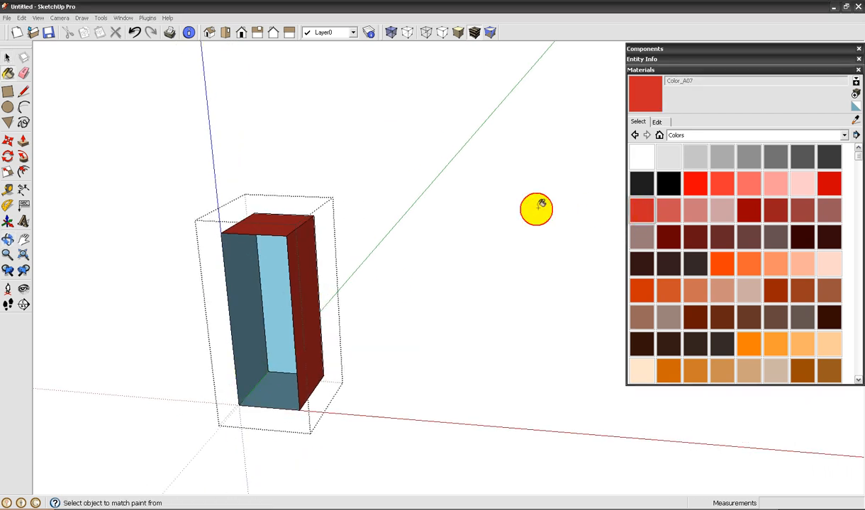
click(247, 270)
click(273, 270)
click(272, 386)
mouse_move(273, 396)
middle_down()
mouse_move(239, 281)
mouse_move(267, 74)
mouse_move(256, 244)
mouse_move(330, 426)
mouse_move(339, 412)
mouse_move(324, 397)
middle_up()
key(space)
scroll(331, 417, down, 3)
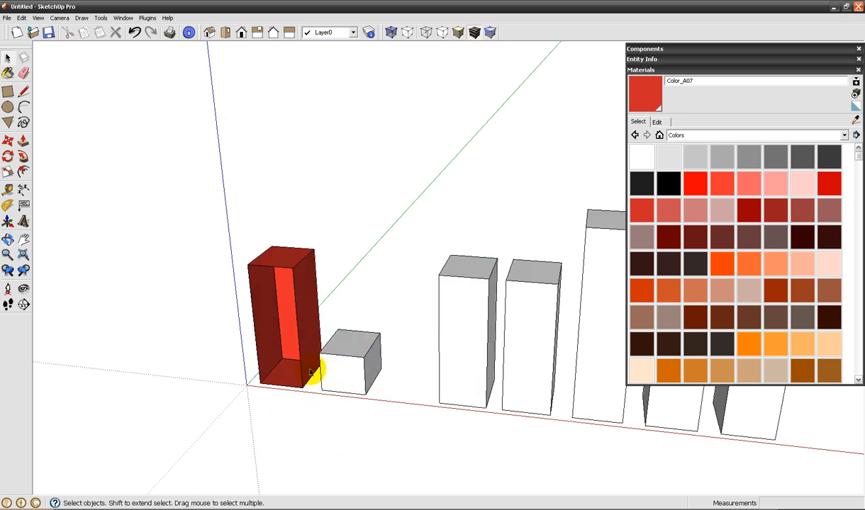
click(294, 334)
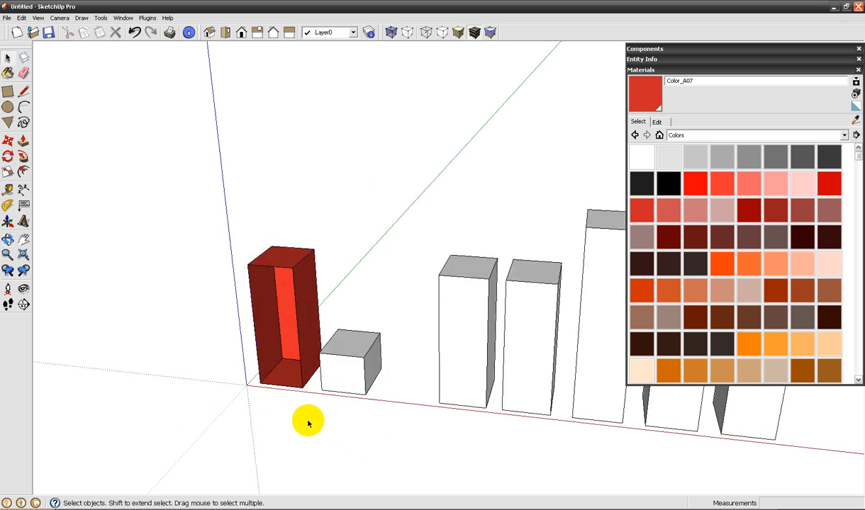
Step: Paint the small cube group as a whole with Color_A07 without opening it for editing
key(b)
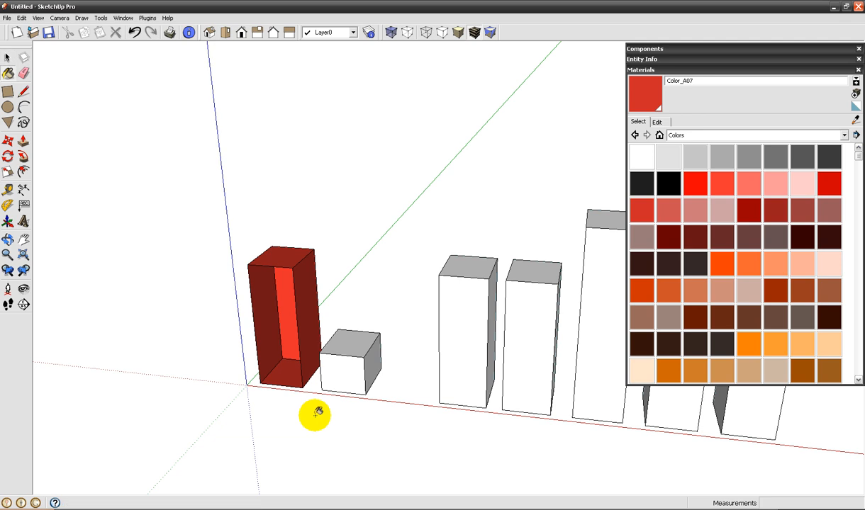
click(358, 361)
key(space)
mouse_move(334, 434)
middle_down()
mouse_move(416, 367)
mouse_move(360, 29)
mouse_move(9, 139)
middle_up()
middle_drag(416, 283, 353, 338)
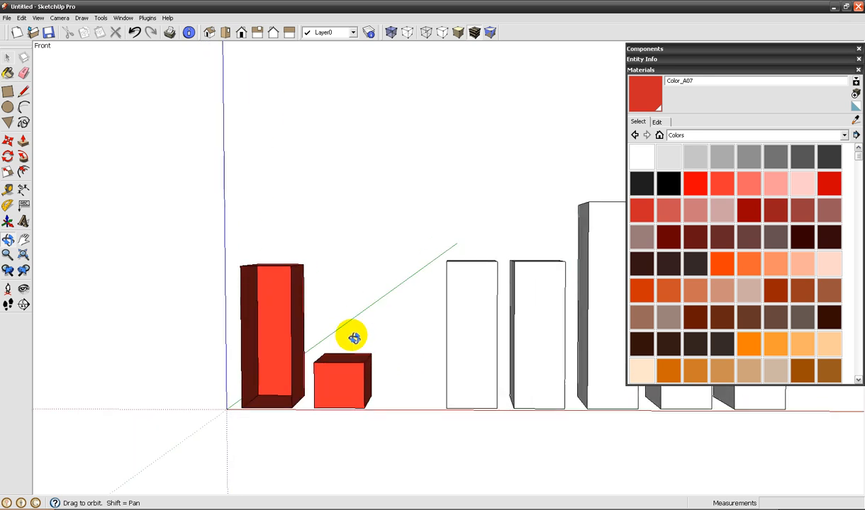
Step: Open the small cube group, delete its front face, examine the colour of its inner faces and close the group
key(space)
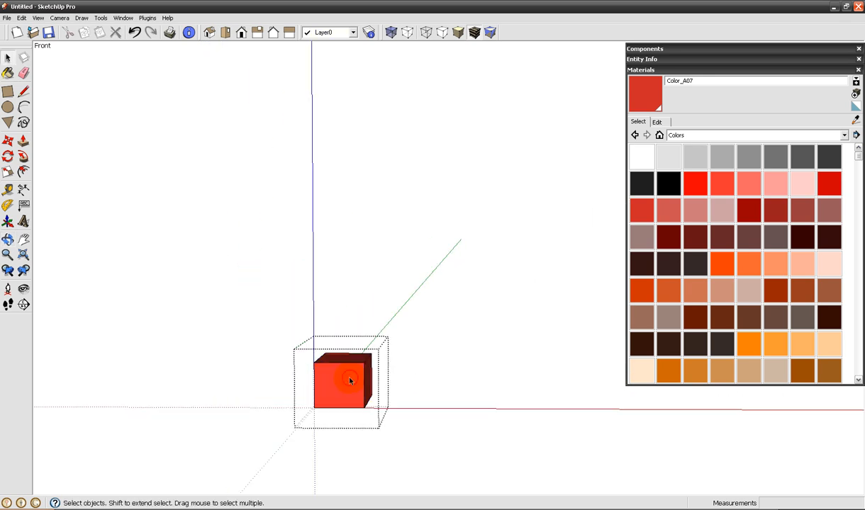
middle_drag(328, 373, 547, 146)
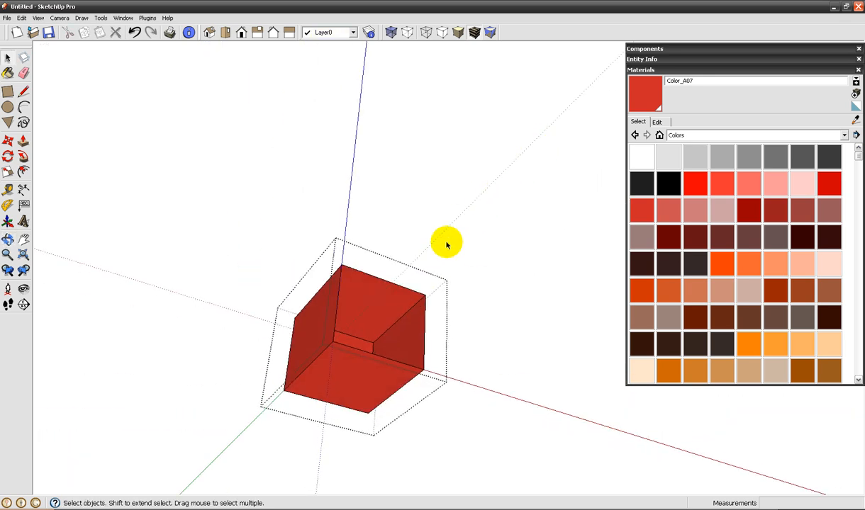
middle_drag(459, 222, 406, 356)
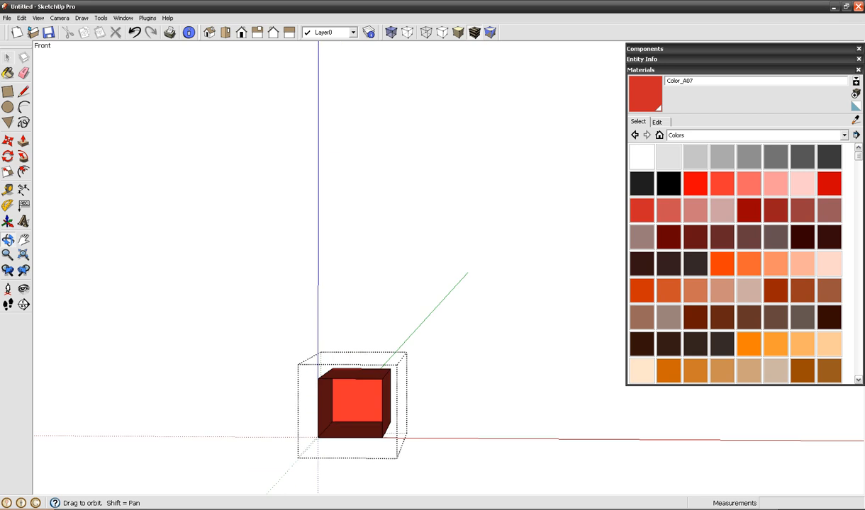
middle_drag(406, 356, 371, 407)
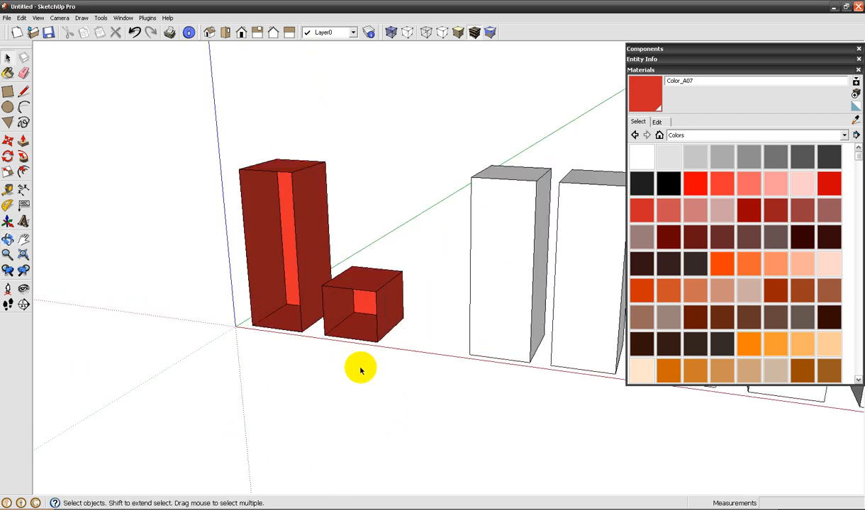
middle_drag(357, 367, 312, 398)
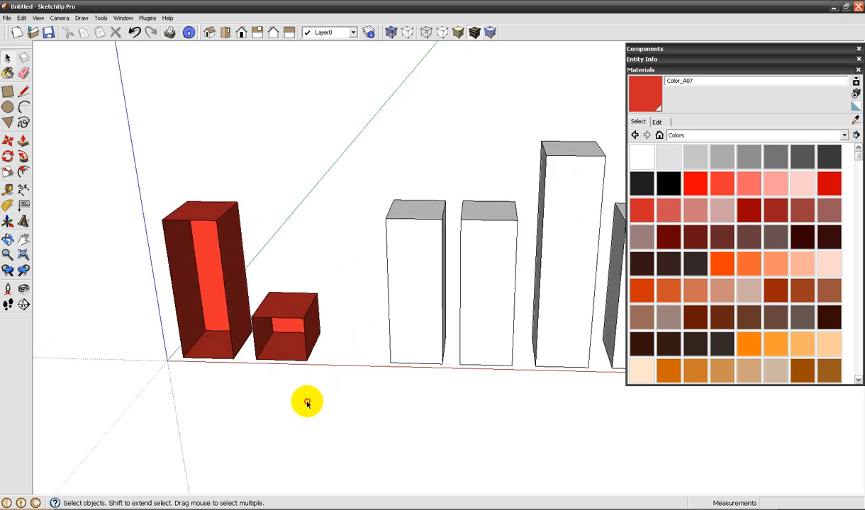
Step: Open the first Component#1 block for editing, paint its front face with Color_A07 and close the component
middle_drag(347, 375, 285, 401)
double_click(313, 301)
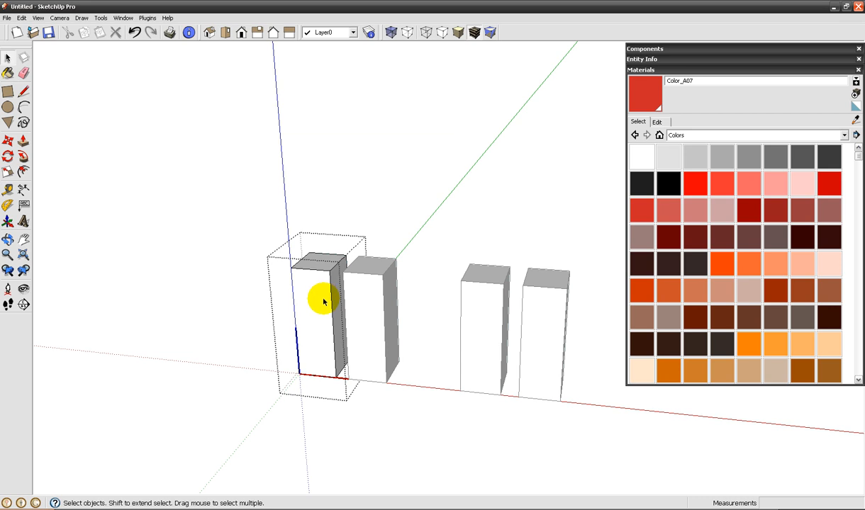
key(b)
click(317, 293)
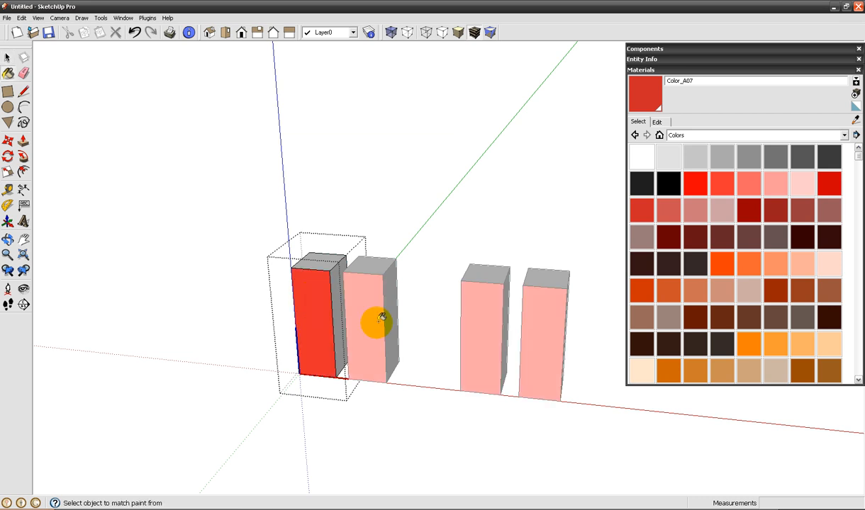
key(space)
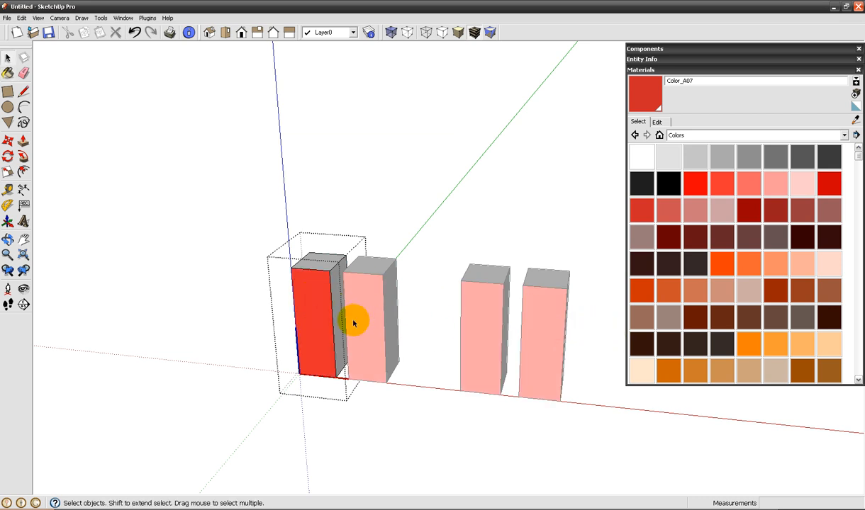
click(310, 427)
middle_drag(318, 407, 348, 392)
Step: Paint the first Component#1 block as a whole with Color_A07 from outside the component, and inspect the row from another side
key(b)
key(alt)
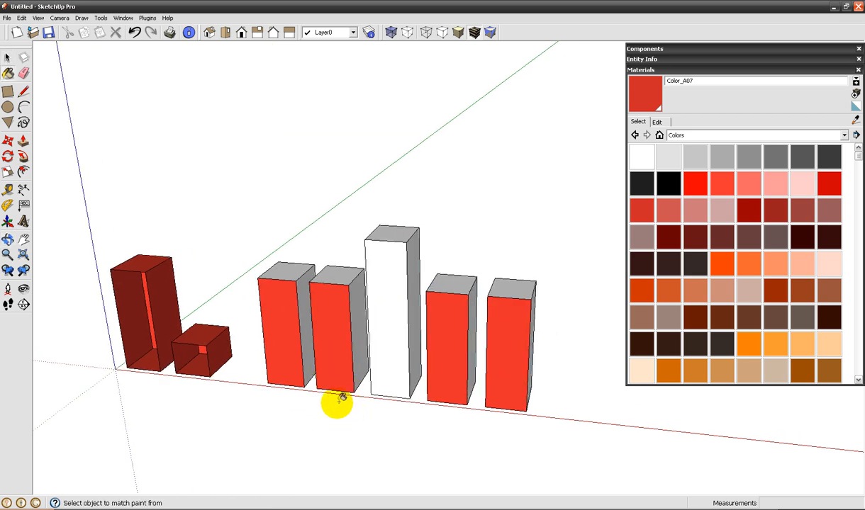
click(290, 268)
middle_drag(284, 309, 436, 341)
key(space)
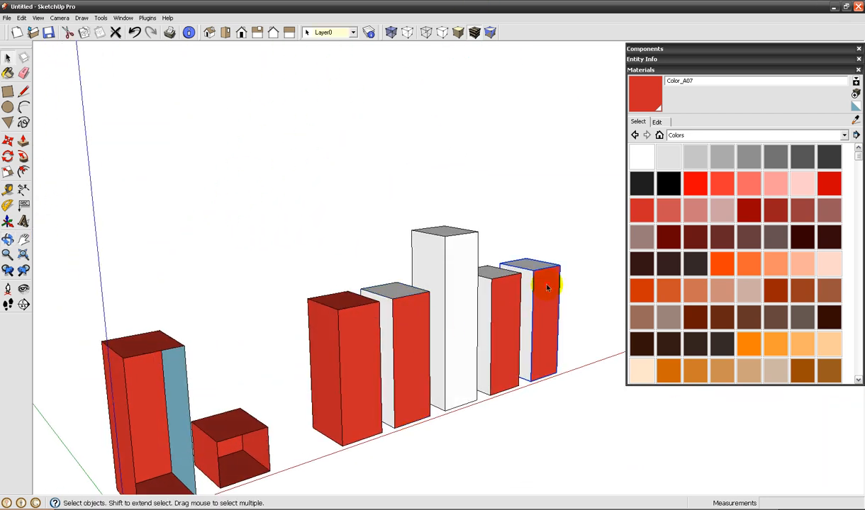
middle_drag(384, 350, 285, 382)
double_click(201, 302)
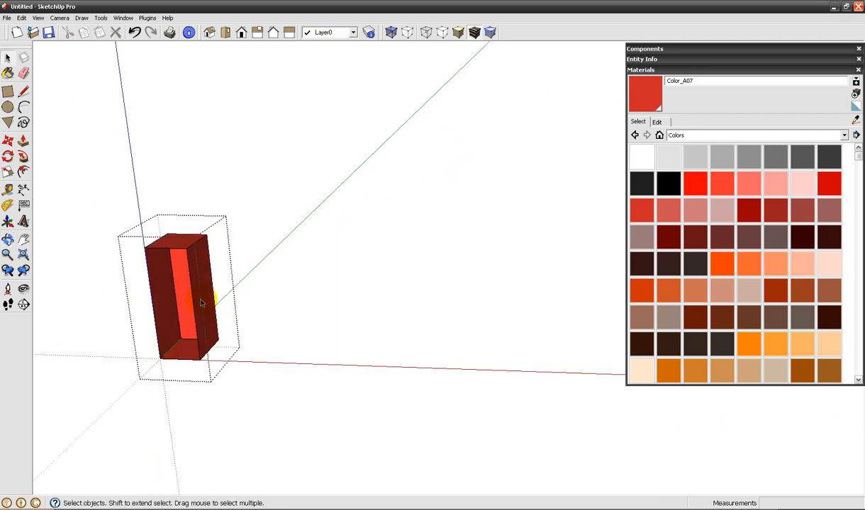
click(448, 348)
click(856, 106)
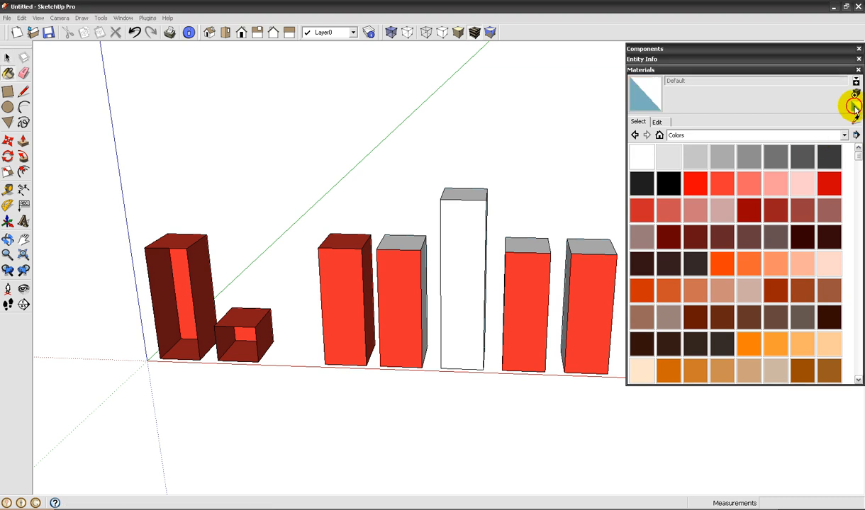
click(856, 119)
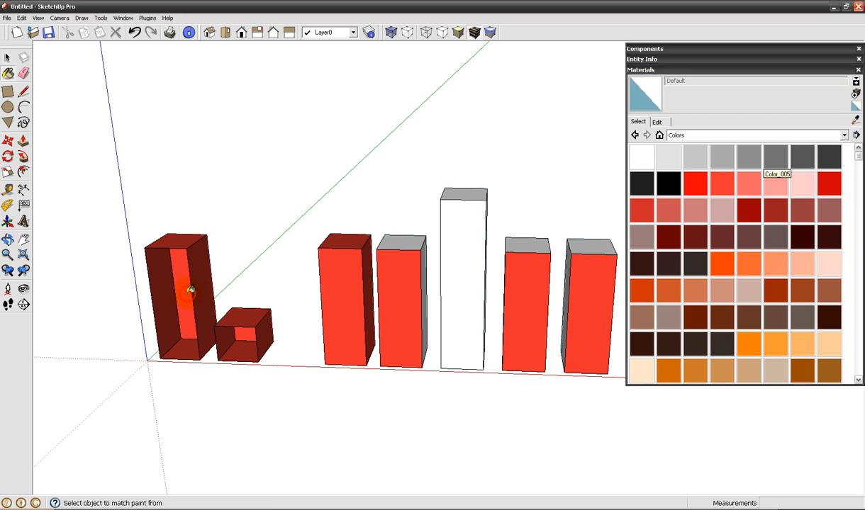
Step: Open the small cube group, select all its geometry and paint its faces with Color_000
double_click(237, 327)
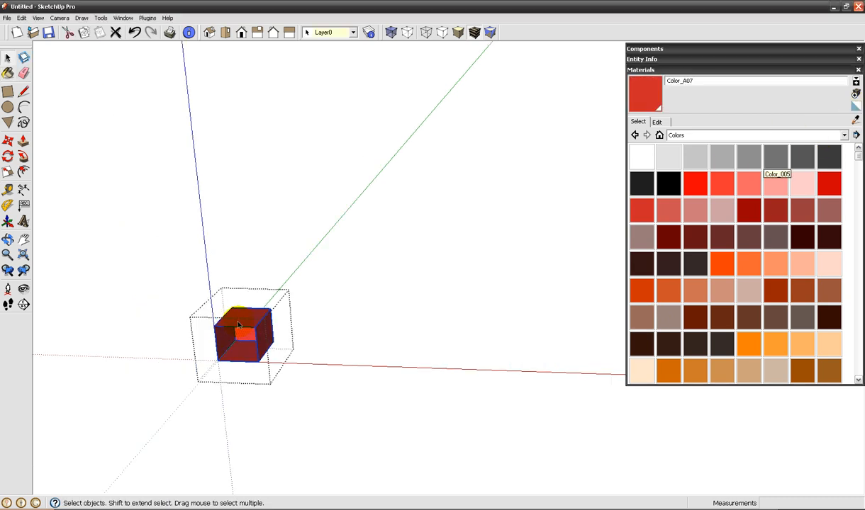
click(854, 107)
click(247, 337)
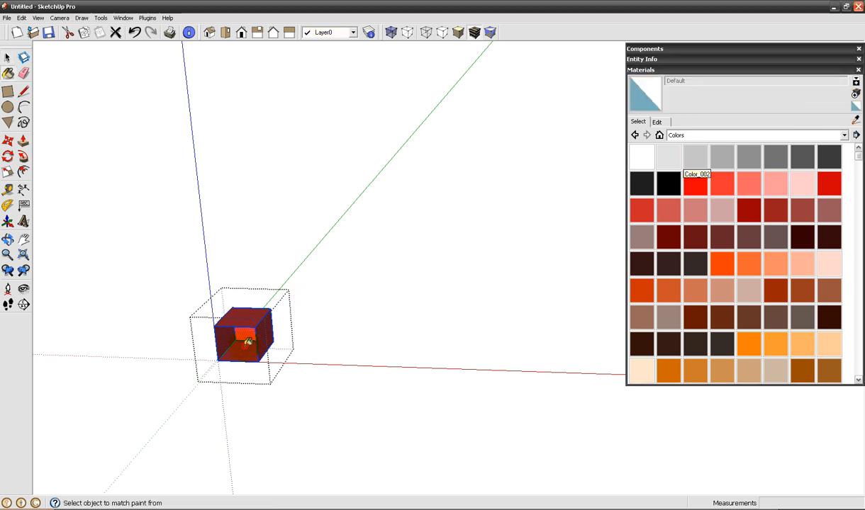
mouse_move(235, 346)
middle_down()
mouse_move(270, 109)
mouse_move(256, 187)
mouse_move(189, 332)
middle_up()
click(642, 156)
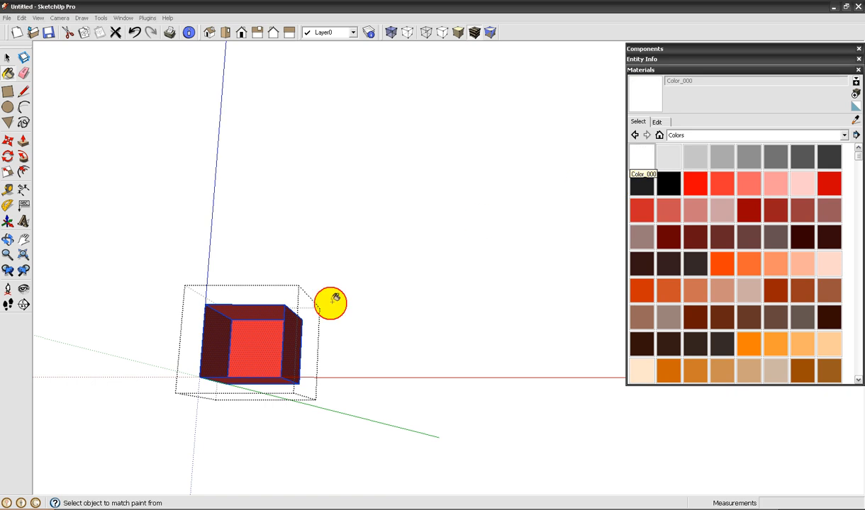
click(271, 348)
middle_drag(271, 347, 283, 391)
middle_drag(293, 351, 453, 311)
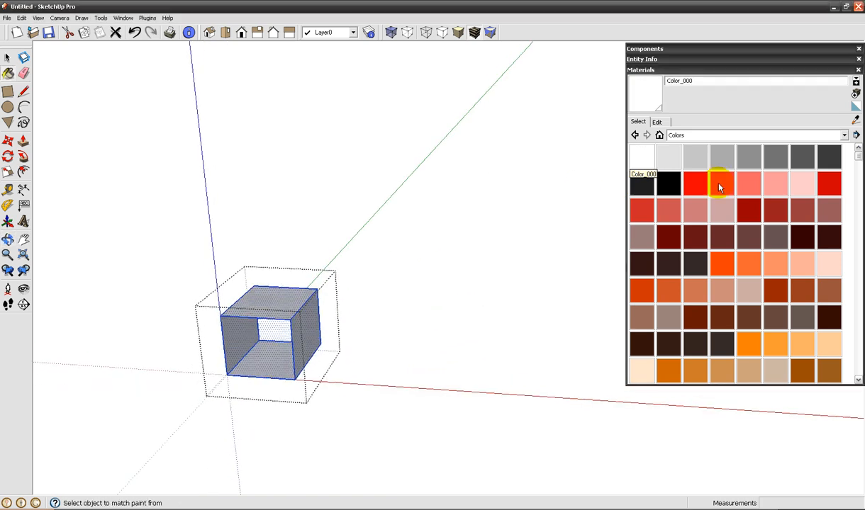
Step: Open the tall hollow group, paint all its faces with Color_000 and close the group
key(space)
click(190, 283)
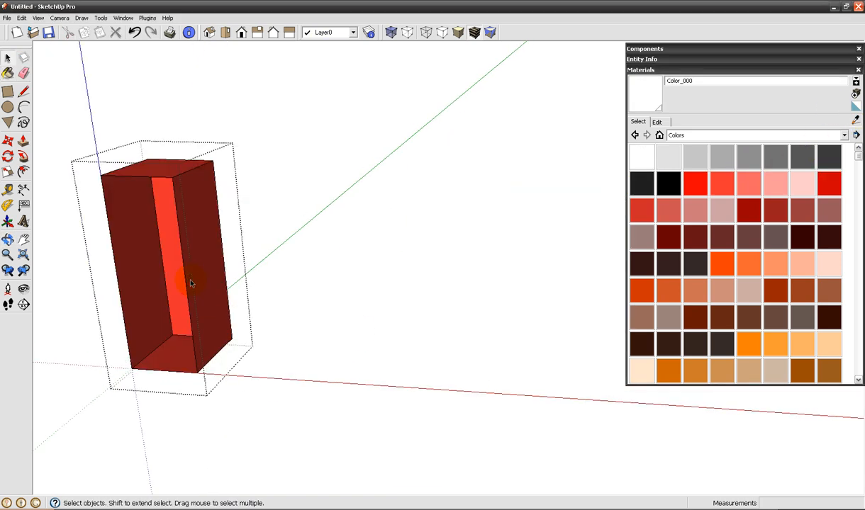
triple_click(189, 283)
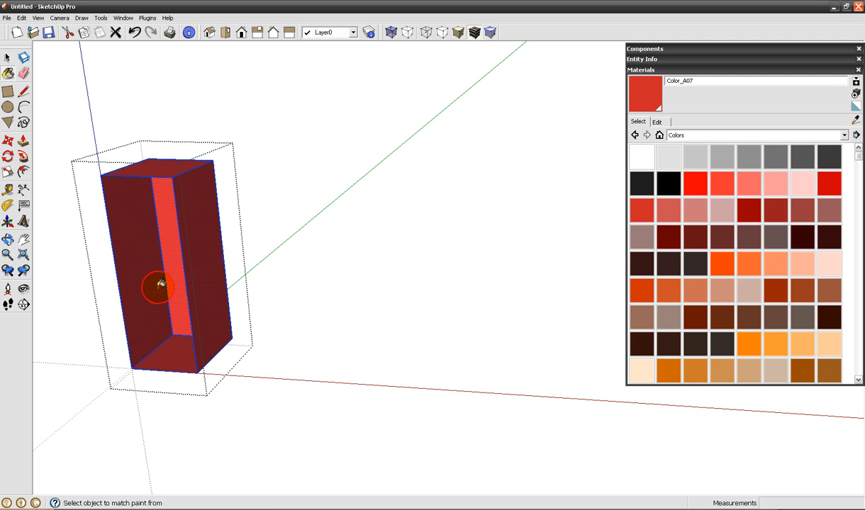
click(642, 157)
click(147, 266)
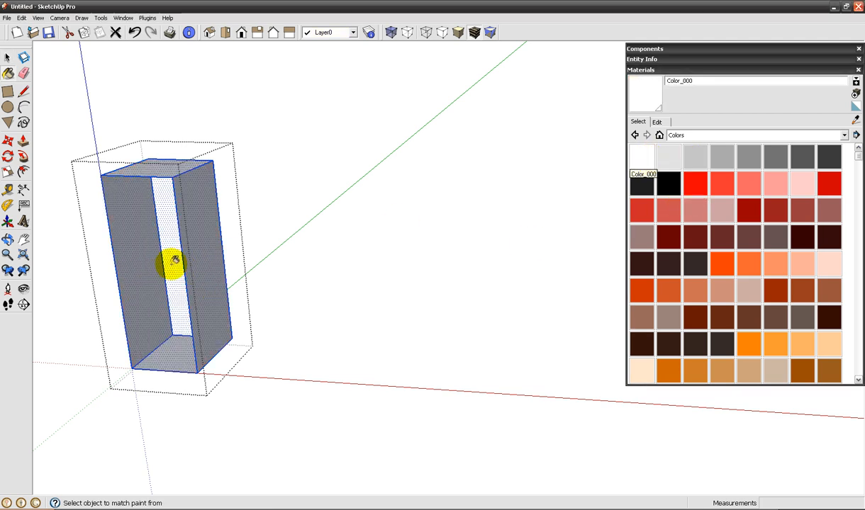
key(space)
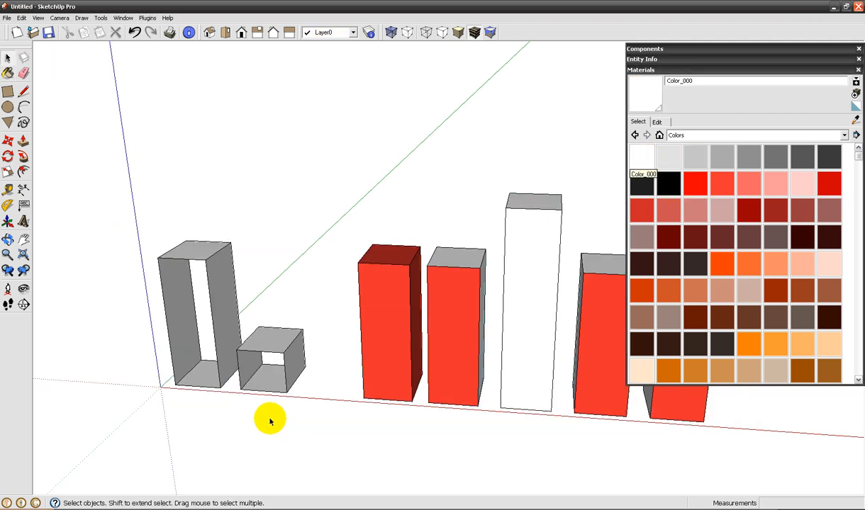
Step: Draw a rectangle on the ground in front of the two hollow groups and pull it up about 2,44 m
middle_drag(268, 420, 296, 398)
scroll(297, 399, up, 2)
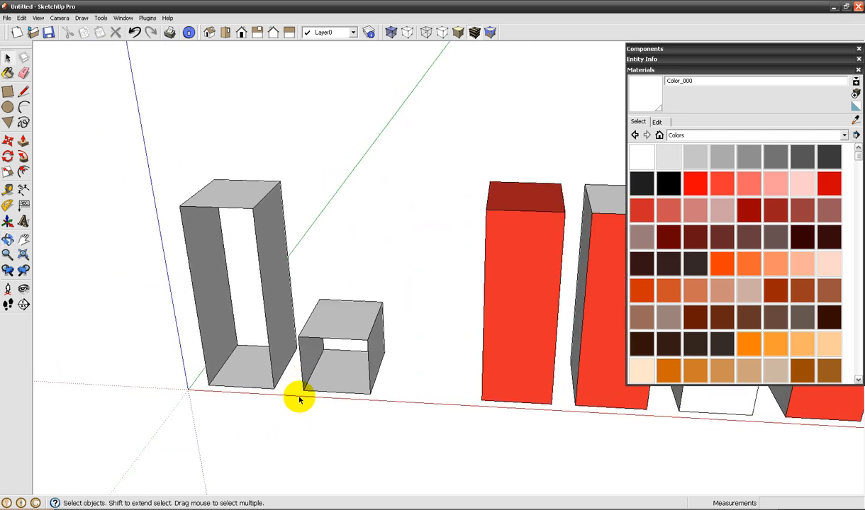
scroll(329, 359, down, 3)
middle_drag(329, 358, 326, 301)
scroll(255, 328, up, 3)
key(r)
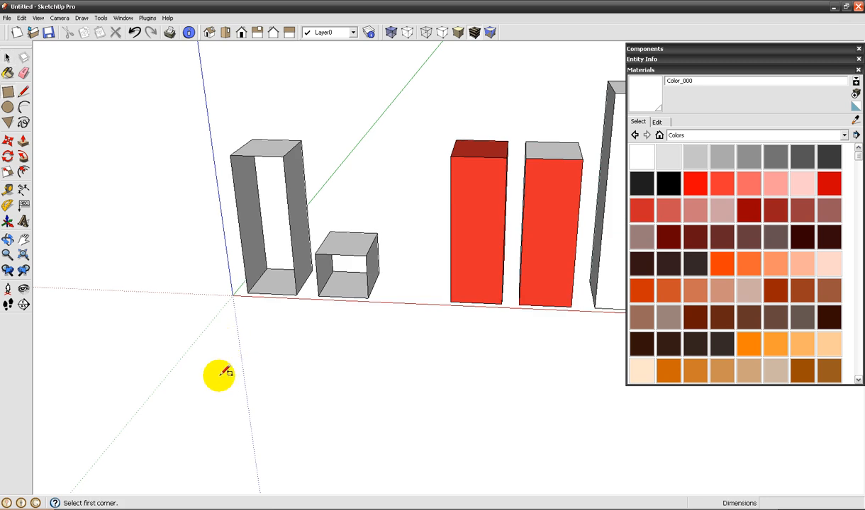
click(212, 378)
click(355, 360)
key(p)
drag(315, 370, 305, 282)
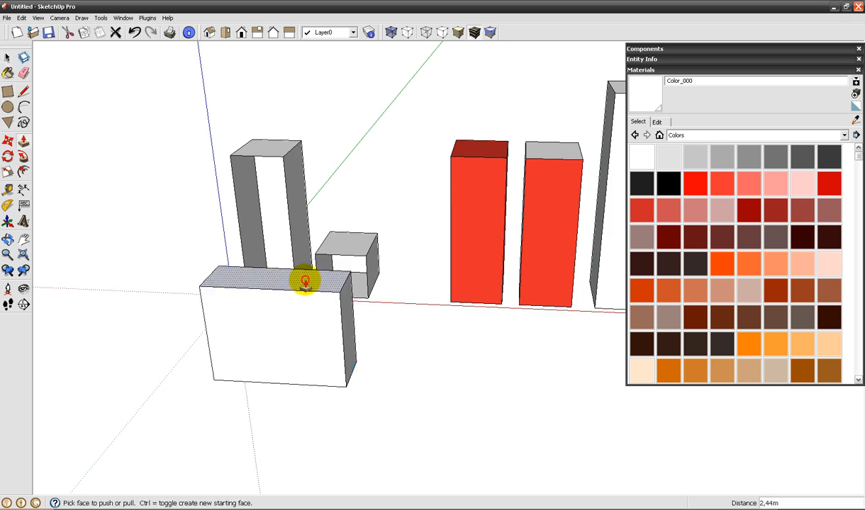
Step: Delete the new box's front face and turn the view to expose its inner faces
key(space)
click(285, 333)
key(Delete)
mouse_move(286, 336)
middle_down()
mouse_move(191, 274)
mouse_move(119, 87)
mouse_move(190, 170)
mouse_move(212, 298)
mouse_move(209, 93)
mouse_move(160, 295)
mouse_move(281, 370)
middle_up()
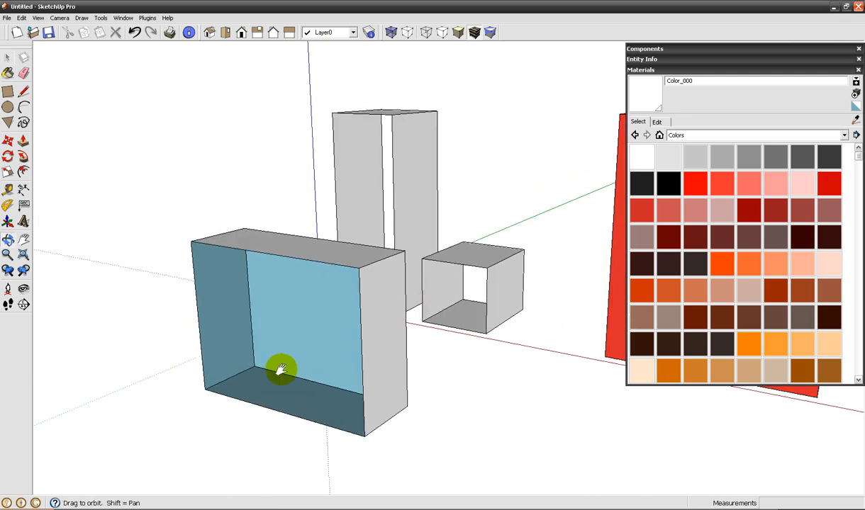
Step: Try replacing the paint on every face in the model matching the box's inner side with Color_A07, and undo it
click(652, 212)
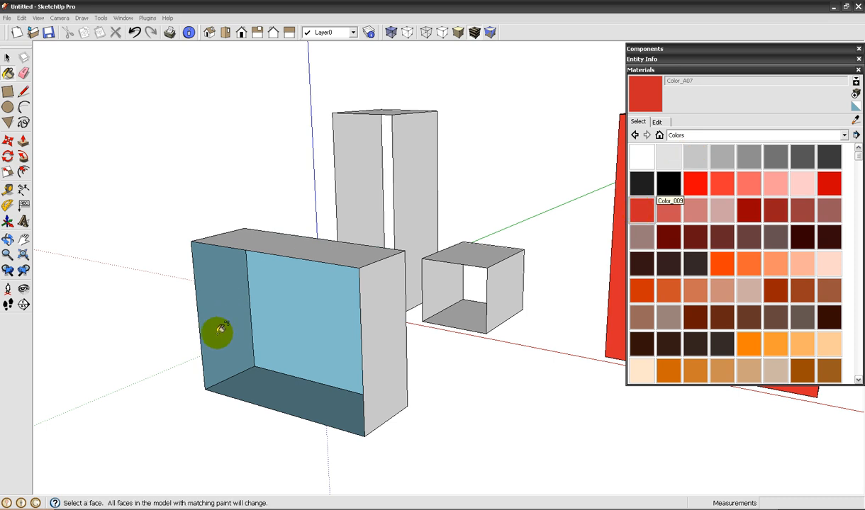
key(alt)
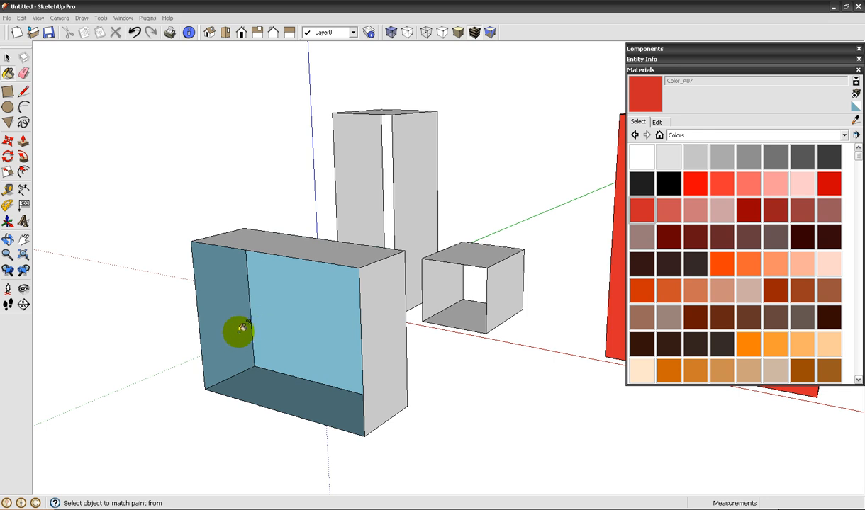
key(alt)
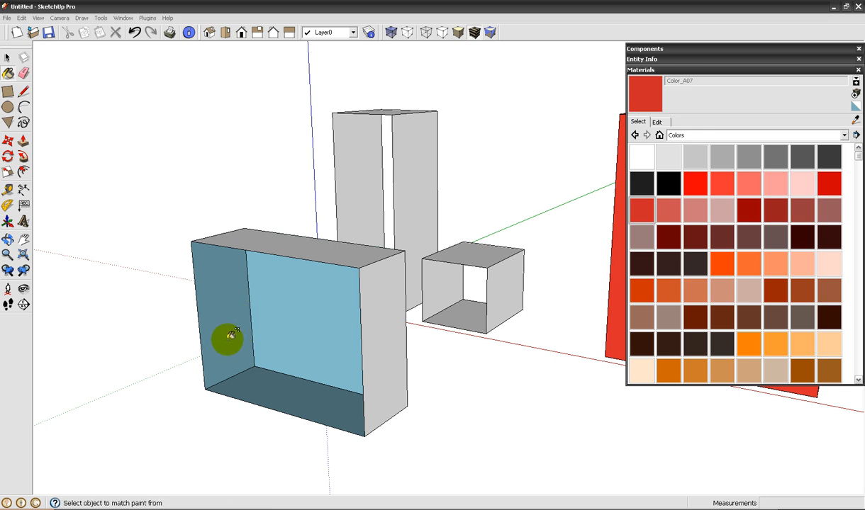
shift+click(237, 324)
mouse_move(281, 362)
middle_down()
mouse_move(285, 325)
mouse_move(131, 69)
mouse_move(216, 166)
mouse_move(354, 362)
mouse_move(450, 403)
mouse_move(351, 388)
mouse_move(363, 371)
mouse_move(273, 360)
middle_up()
scroll(351, 388, down, 5)
scroll(284, 354, up, 5)
key(ctrl+z)
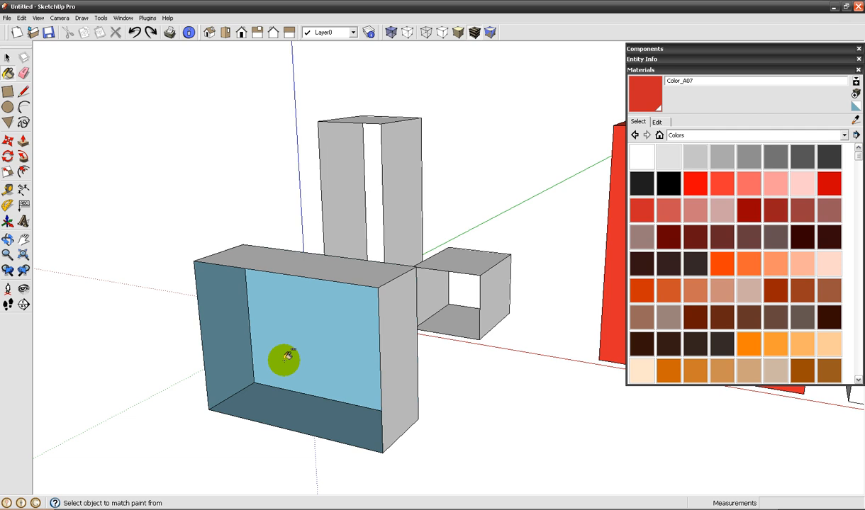
Step: Paint all faces matching the box's inner side and all matching its outer side with Color_A07, and undo both fills
click(232, 340)
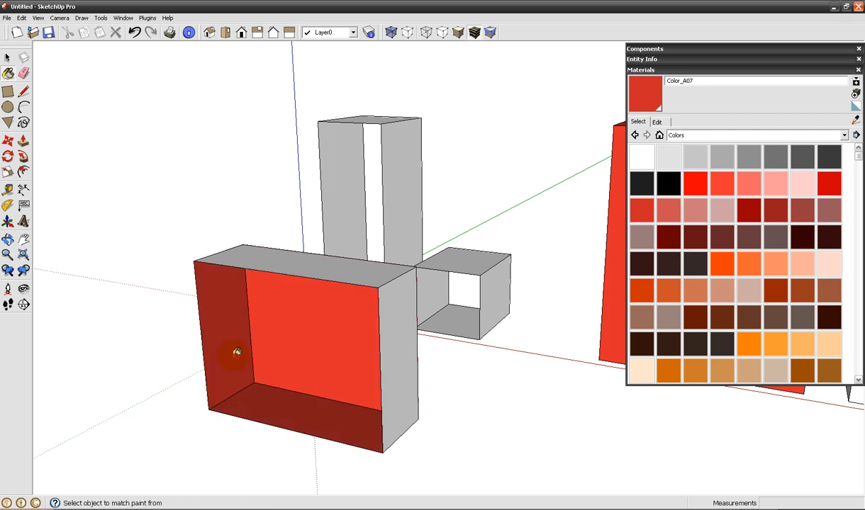
click(392, 329)
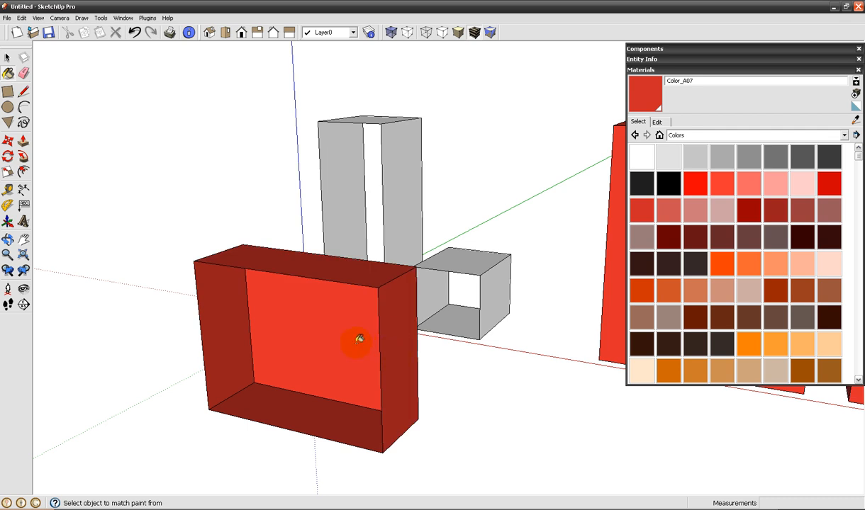
mouse_move(174, 303)
middle_down()
mouse_move(222, 318)
mouse_move(43, 62)
mouse_move(330, 369)
middle_up()
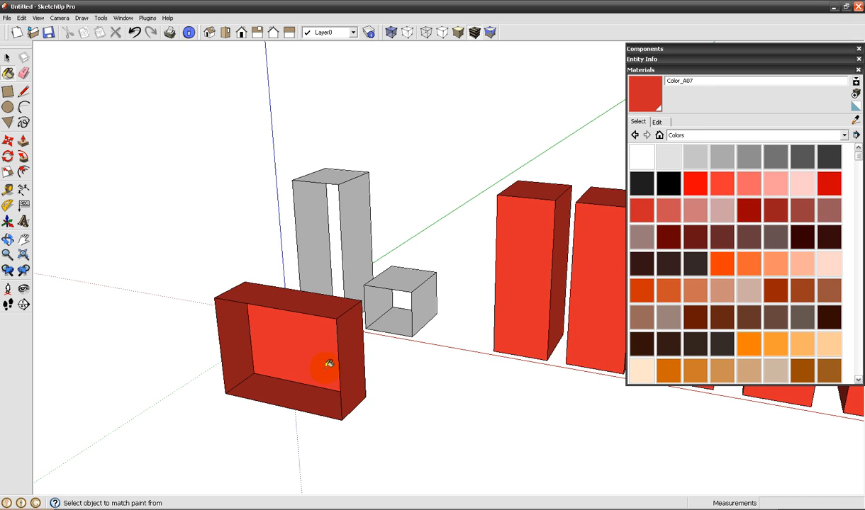
key(ctrl+z)
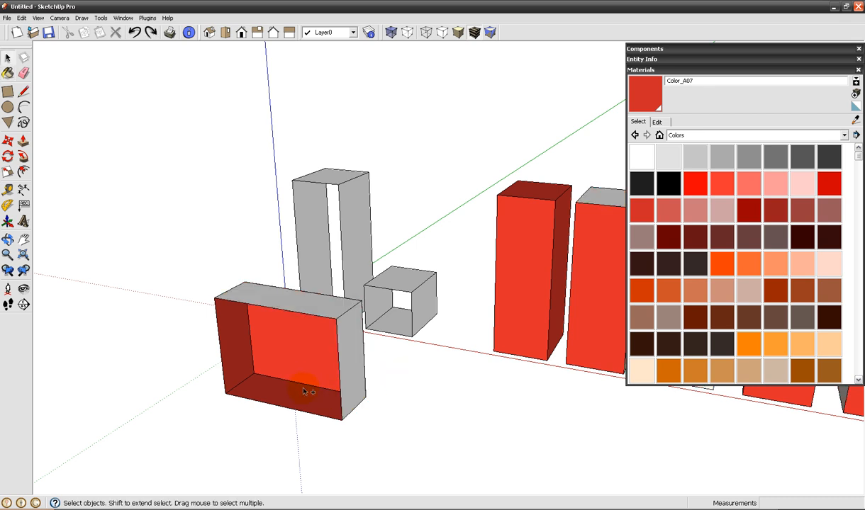
key(ctrl+z)
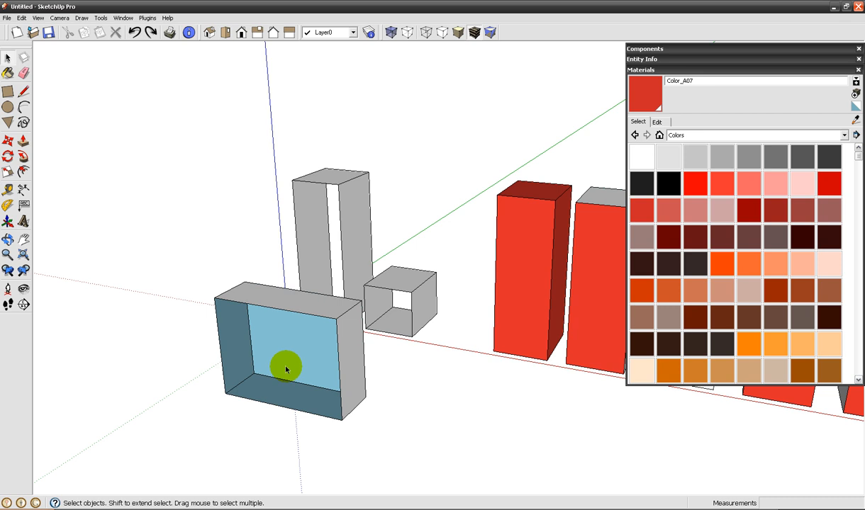
Step: Replace the paint on all faces matching the box's top with Color_A07 and inspect the component row
click(275, 295)
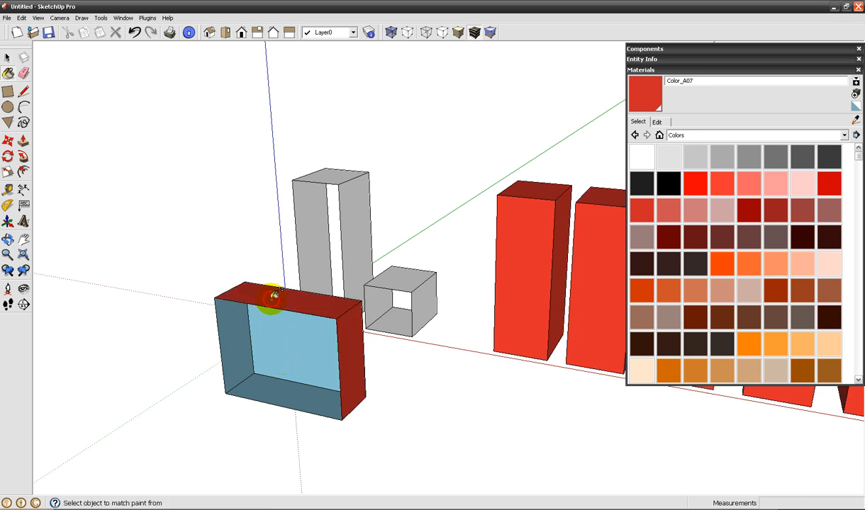
middle_drag(381, 344, 190, 359)
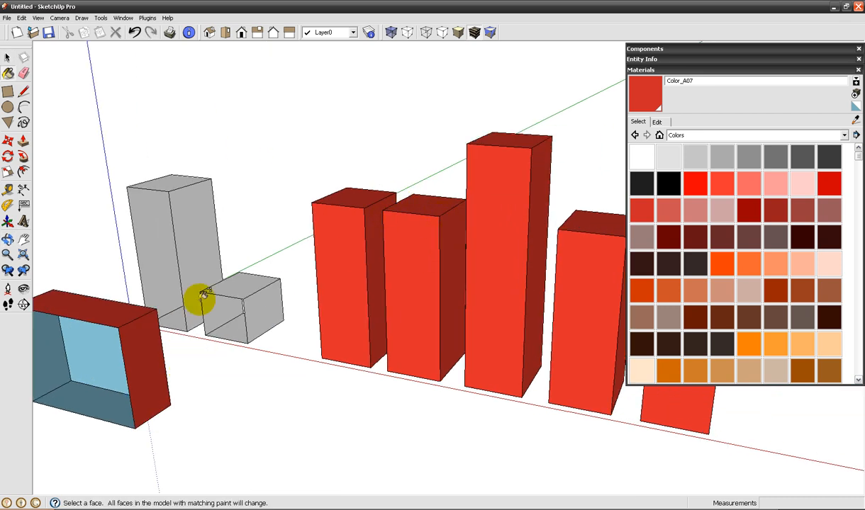
middle_drag(277, 287, 237, 319)
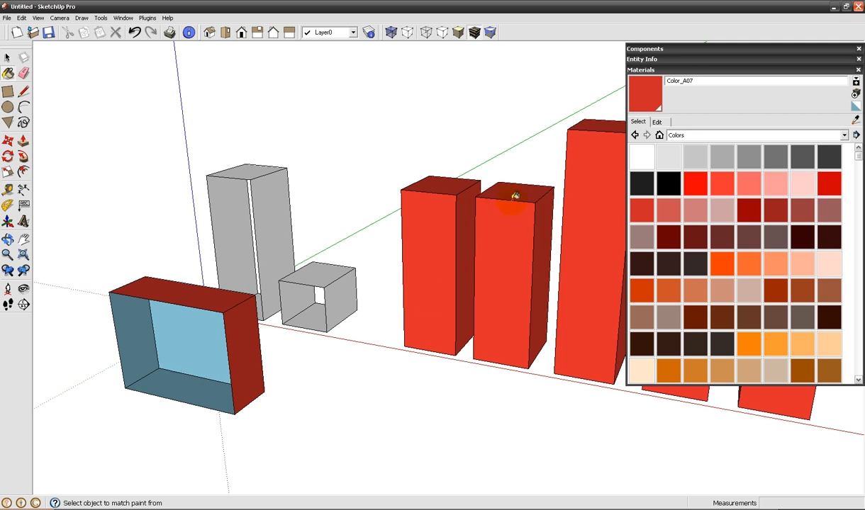
middle_drag(221, 368, 292, 361)
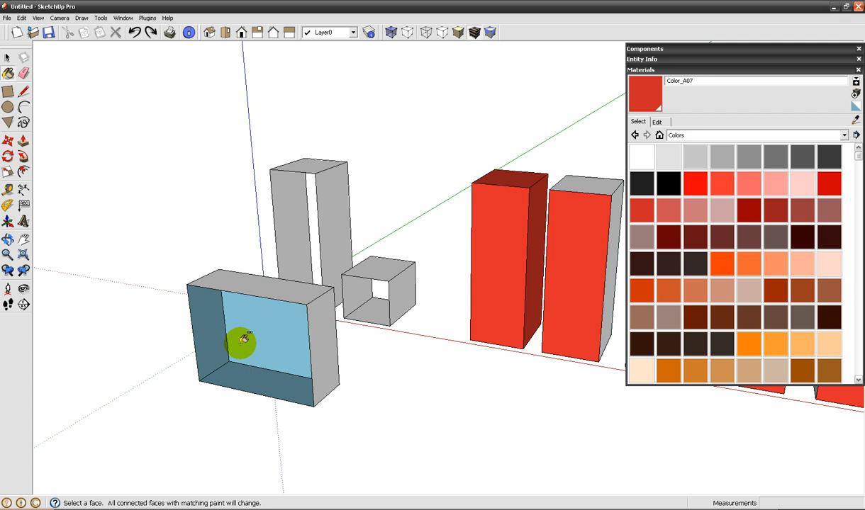
Step: Apply Color_A07 to the box's left inner face, inspect the box and undo the paint
key(alt)
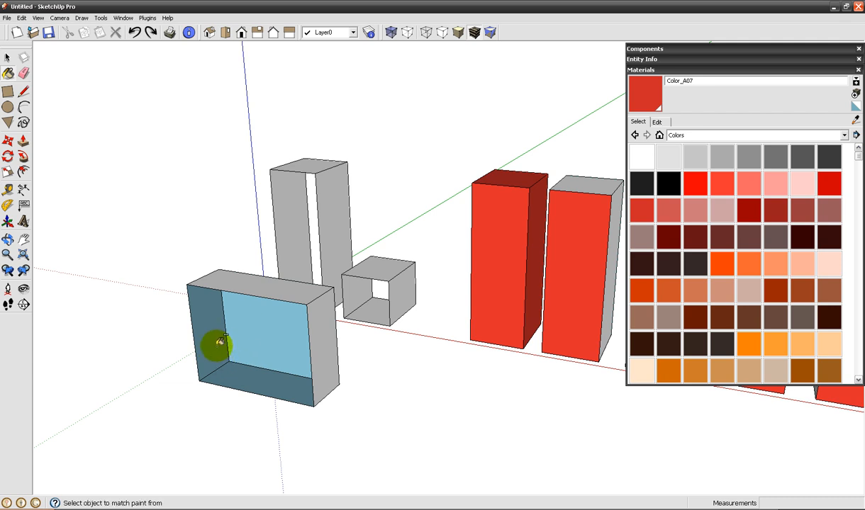
click(220, 343)
mouse_move(218, 344)
middle_down()
mouse_move(226, 301)
mouse_move(442, 141)
mouse_move(518, 227)
mouse_move(204, 402)
middle_up()
key(ctrl+z)
Step: Try filling the box's back inner face and its connected matching faces with Color_A07, and undo it
key(ctrl)
ctrl+click(320, 331)
mouse_move(314, 347)
middle_down()
mouse_move(219, 135)
mouse_move(71, 253)
mouse_move(353, 294)
mouse_move(318, 309)
mouse_move(344, 353)
middle_up()
key(ctrl+z)
Step: Draw a flat rectangle on the ground extending sideways from the open box's bottom corner
key(alt)
key(r)
click(337, 382)
click(460, 445)
key(space)
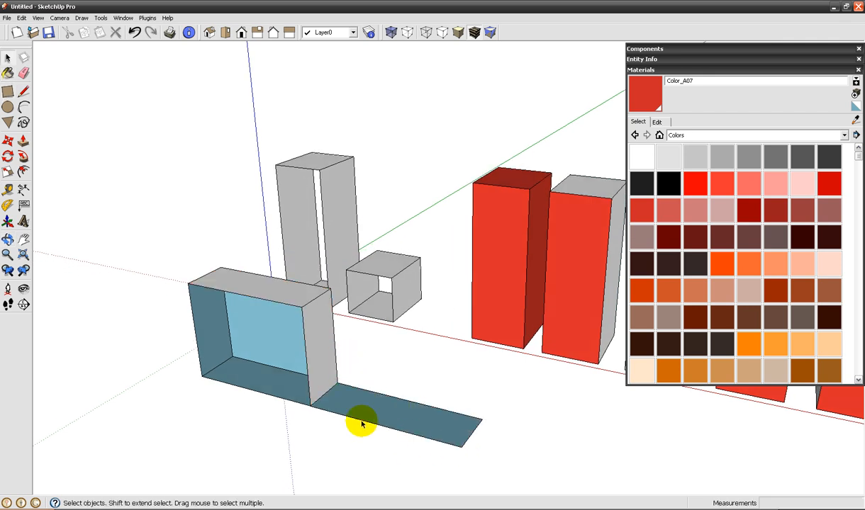
Step: Try filling the box's bottom face and its connected matching faces with Color_A07, and undo it
key(b)
key(alt)
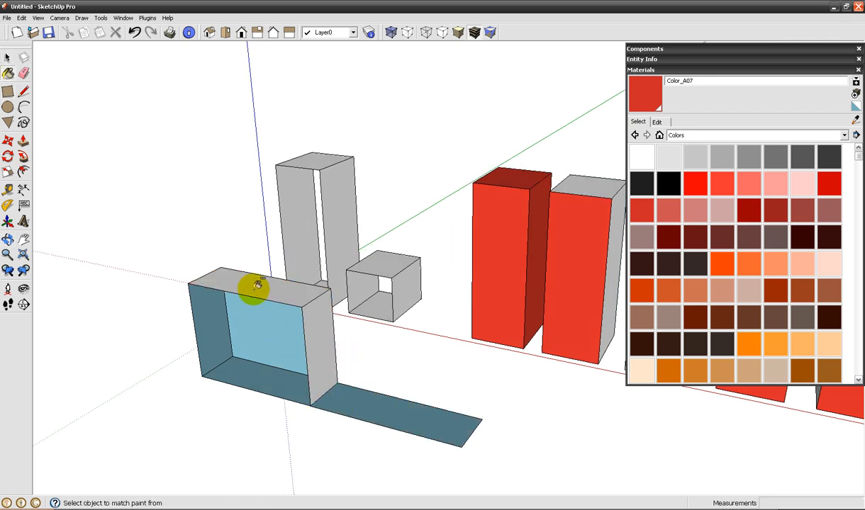
mouse_move(307, 384)
middle_down()
mouse_move(599, 286)
mouse_move(598, 48)
mouse_move(407, 273)
mouse_move(336, 419)
mouse_move(376, 386)
mouse_move(345, 77)
mouse_move(600, 87)
mouse_move(542, 184)
mouse_move(357, 396)
middle_up()
ctrl+click(276, 394)
mouse_move(280, 400)
middle_down()
mouse_move(550, 154)
mouse_move(482, 256)
mouse_move(288, 402)
mouse_move(282, 396)
middle_up()
key(ctrl+z)
Step: Try painting all matching faces on the same object from the box's back inner face with Color_A07, and undo it
ctrl+shift+click(262, 355)
middle_drag(266, 351, 299, 378)
key(ctrl+z)
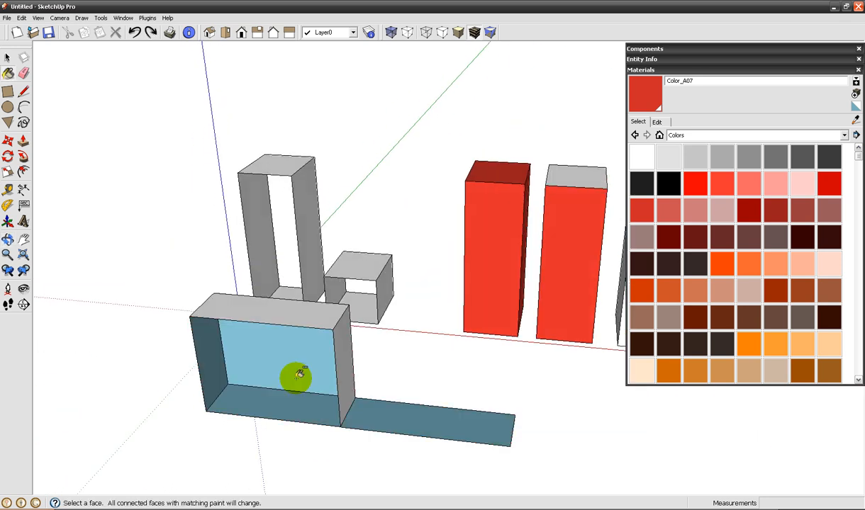
Step: Replace the paint on every face matching the box's top with Color_A07, collapse the material list and examine the whole model
shift+click(326, 310)
key(space)
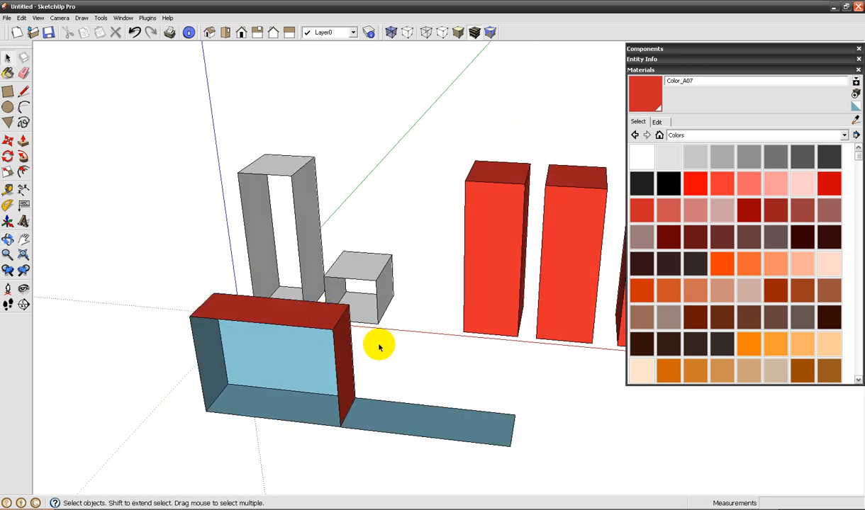
shift+middle_drag(420, 350, 352, 347)
click(641, 70)
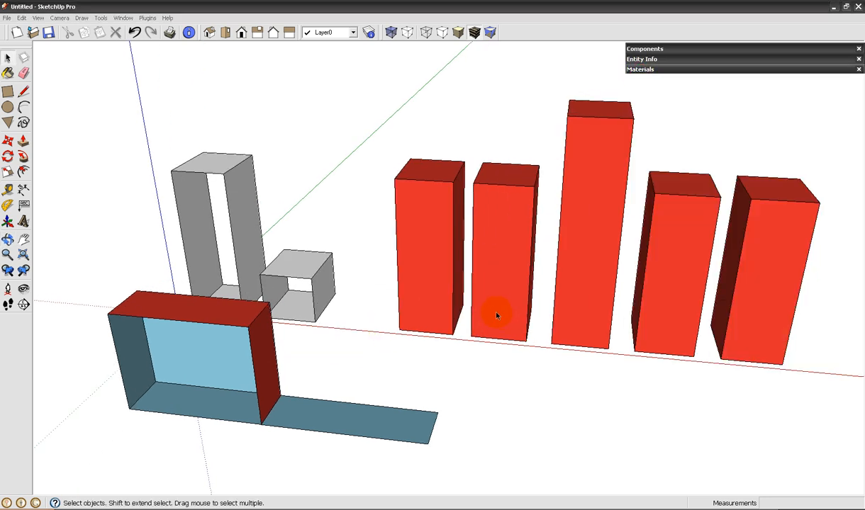
middle_drag(473, 309, 503, 262)
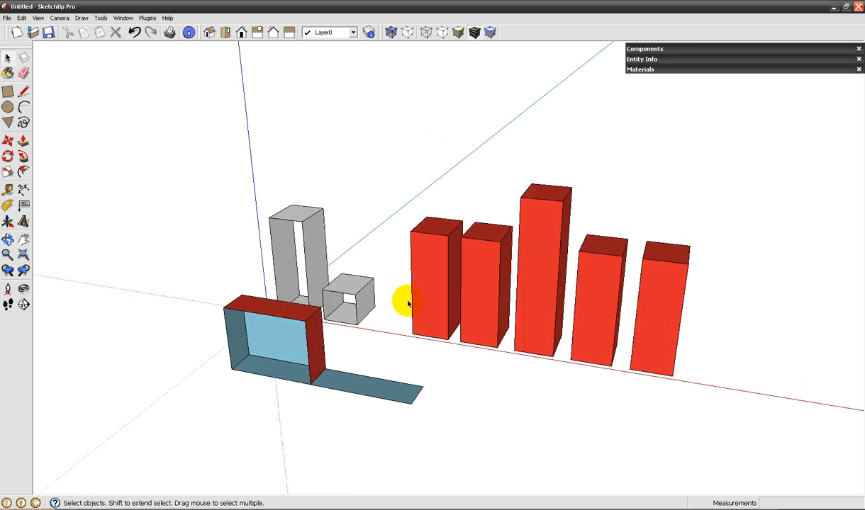
shift+middle_drag(438, 293, 385, 282)
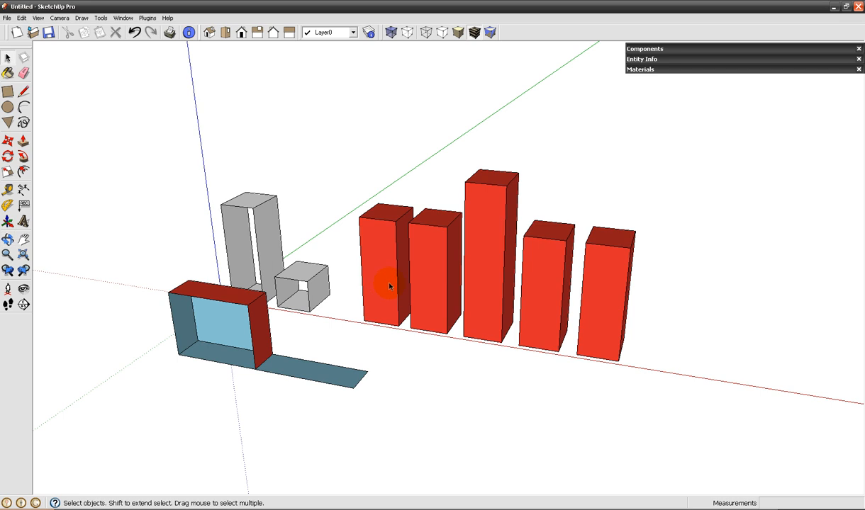